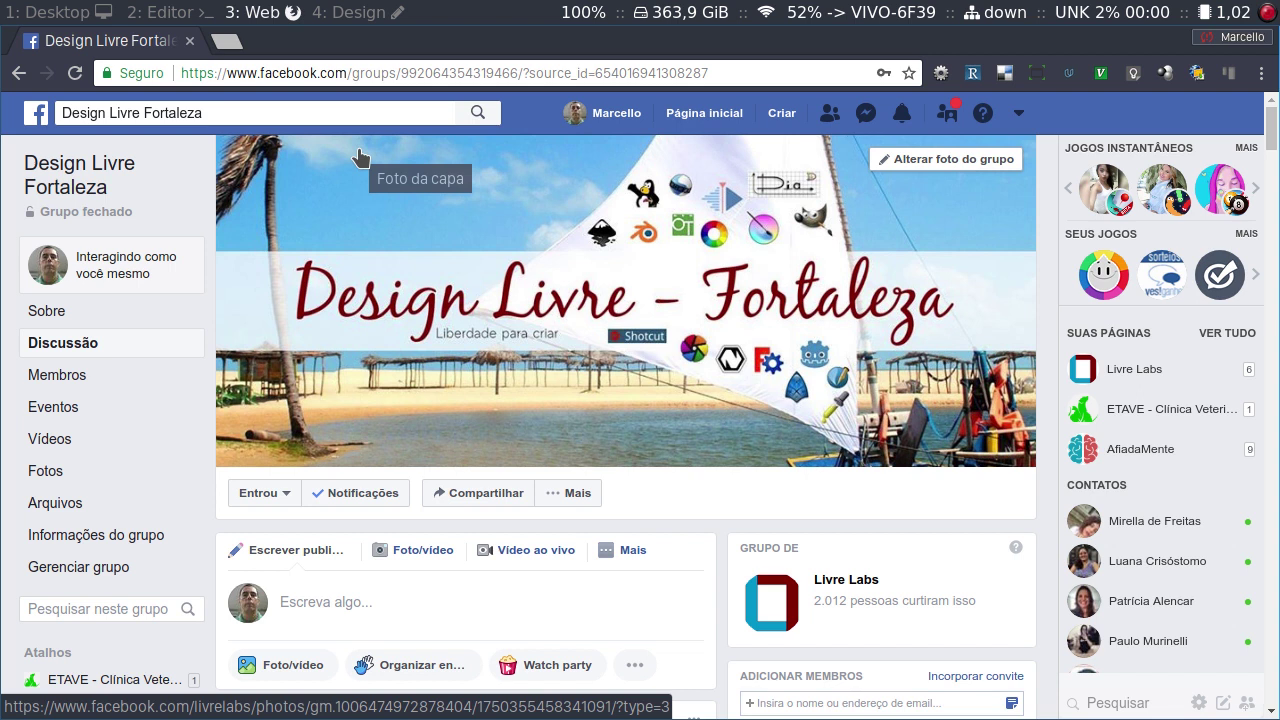
Switch to workspace 4 (Design), where Inkscape shows a blank page.
{"action": "key", "text": "super+4"}
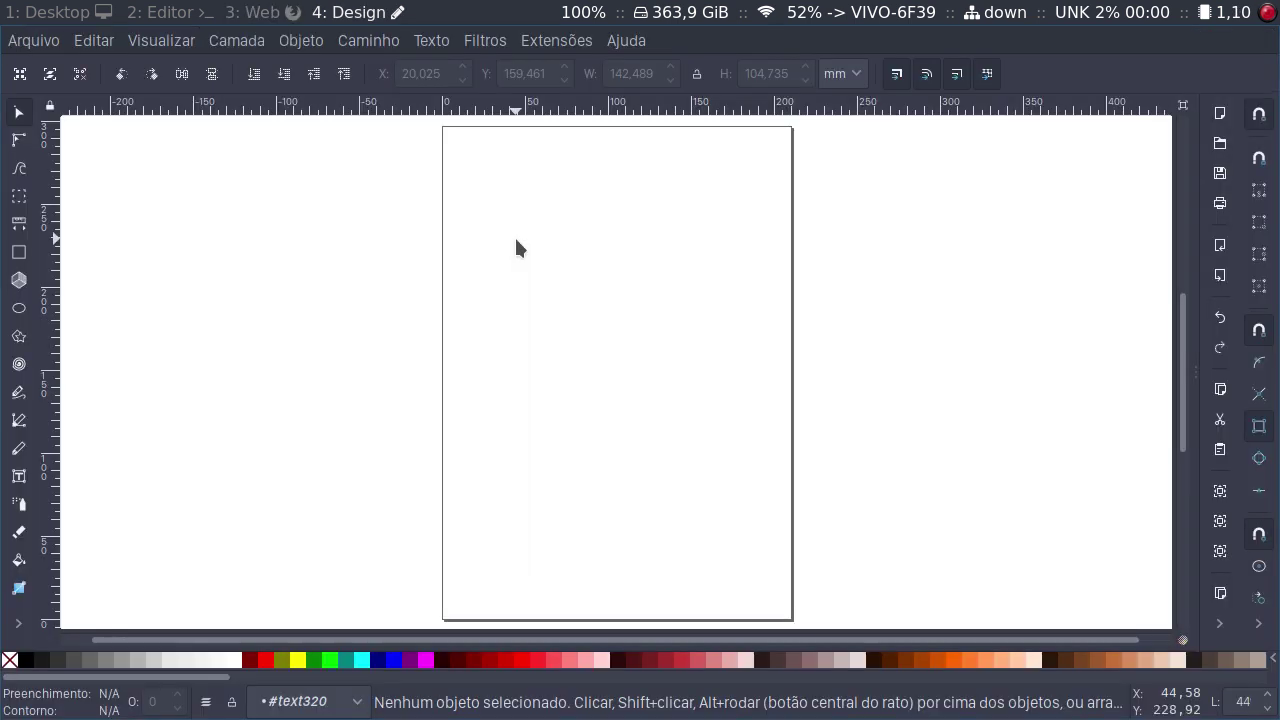
Start the screenkey keystroke display from the rofi launcher.
{"action": "key", "text": "t"}
{"action": "key", "text": "s"}
{"action": "key", "text": "super+d"}
{"action": "type", "text": "sc"}
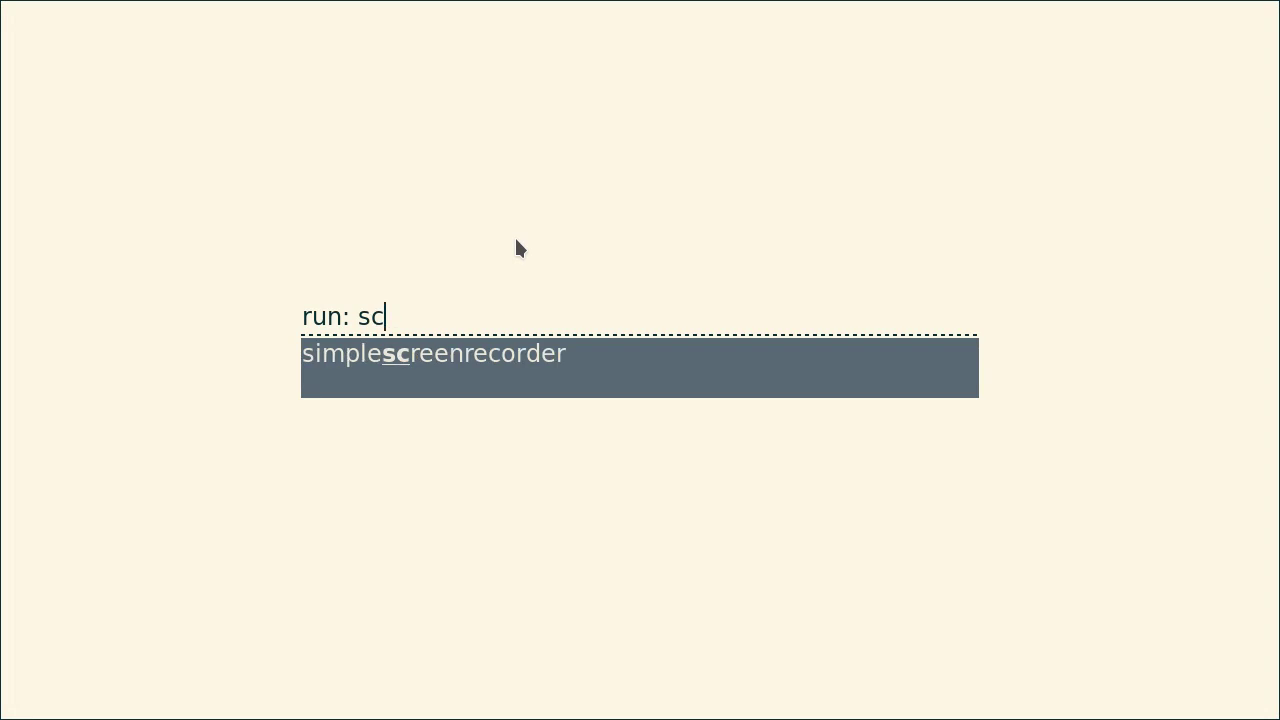
{"action": "type", "text": "e"}
{"action": "key", "text": "BackSpace"}
{"action": "type", "text": "reen"}
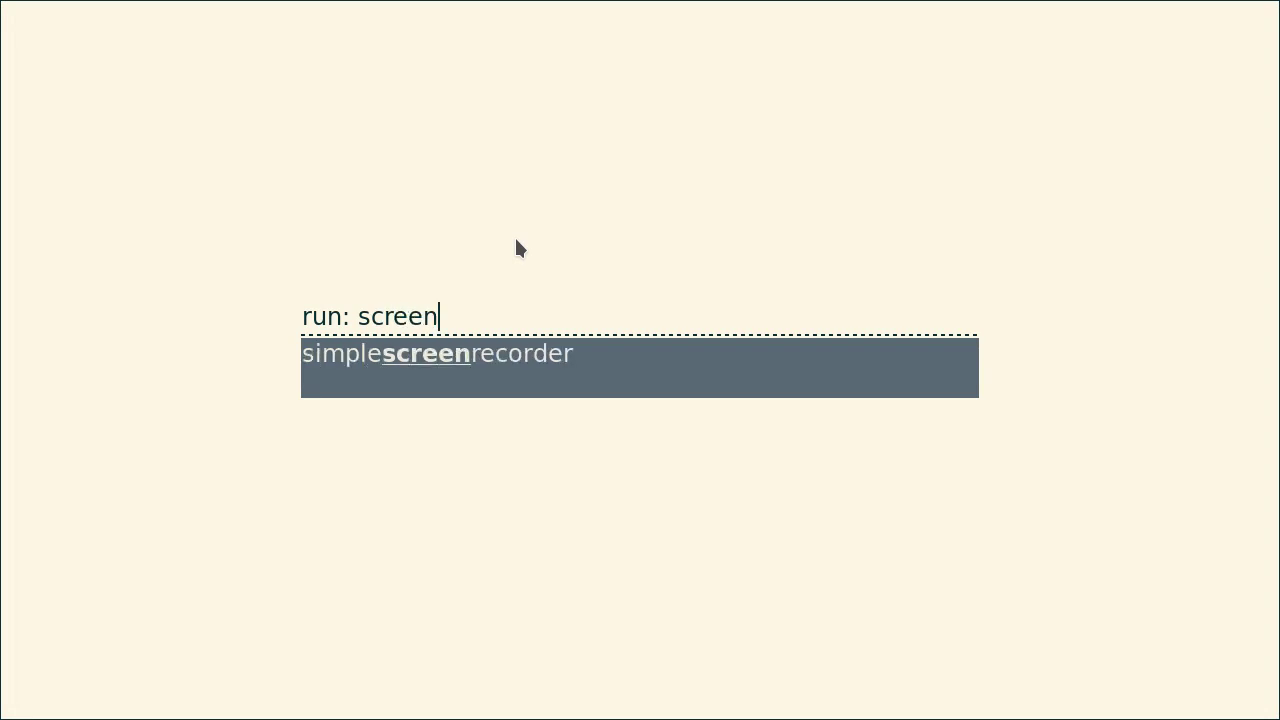
{"action": "type", "text": "k"}
{"action": "key", "text": "Return"}
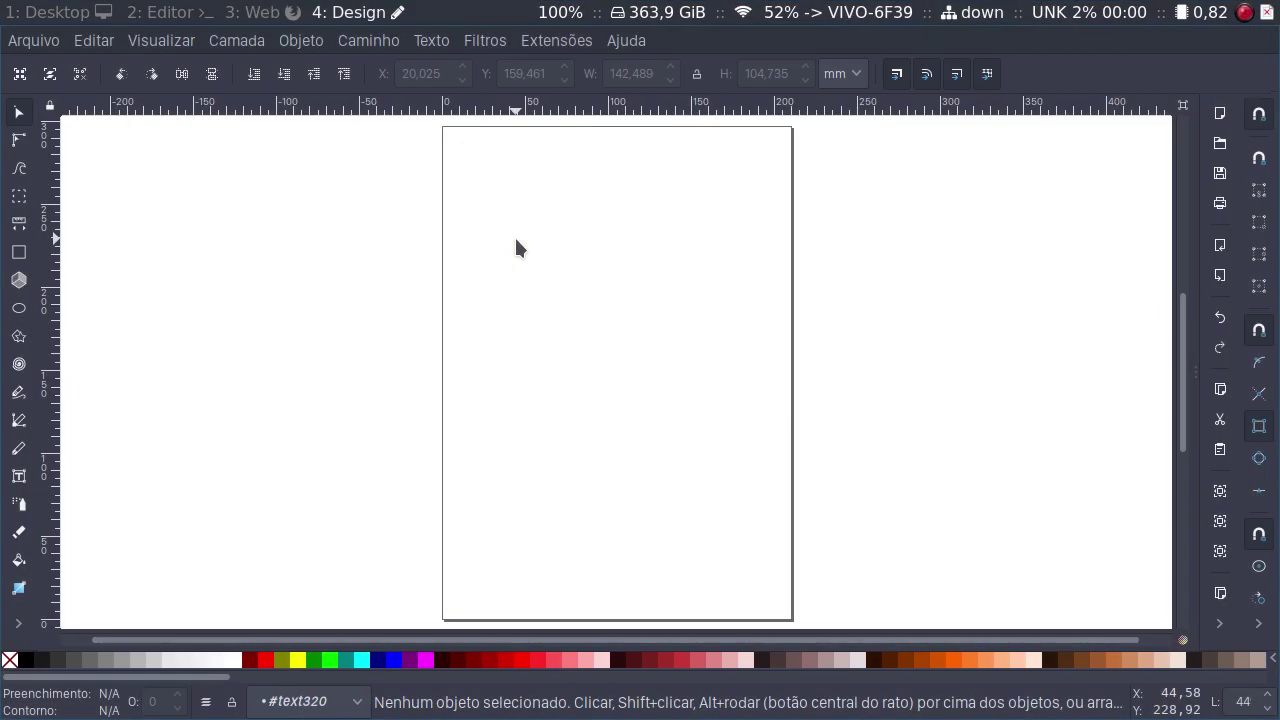
Add bold 'Livre Labs' text and move it to the page's upper middle.
{"action": "key", "text": "t"}
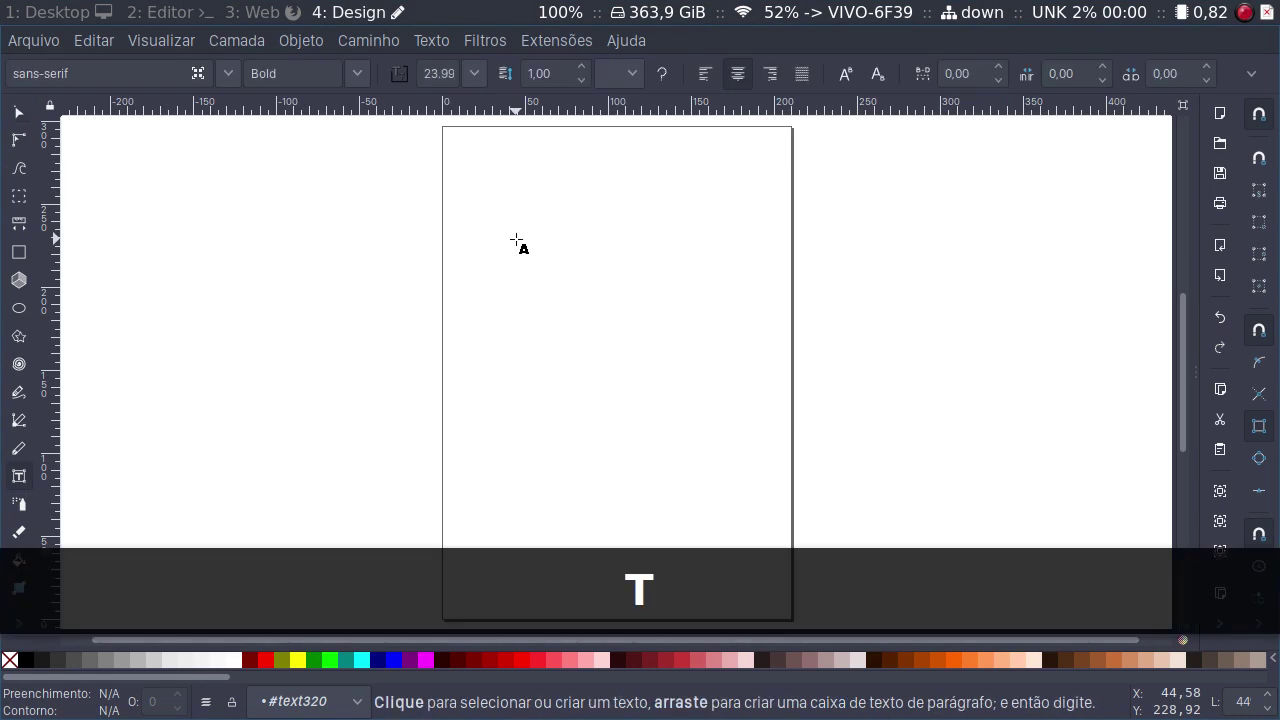
{"action": "key", "text": "shift+l"}
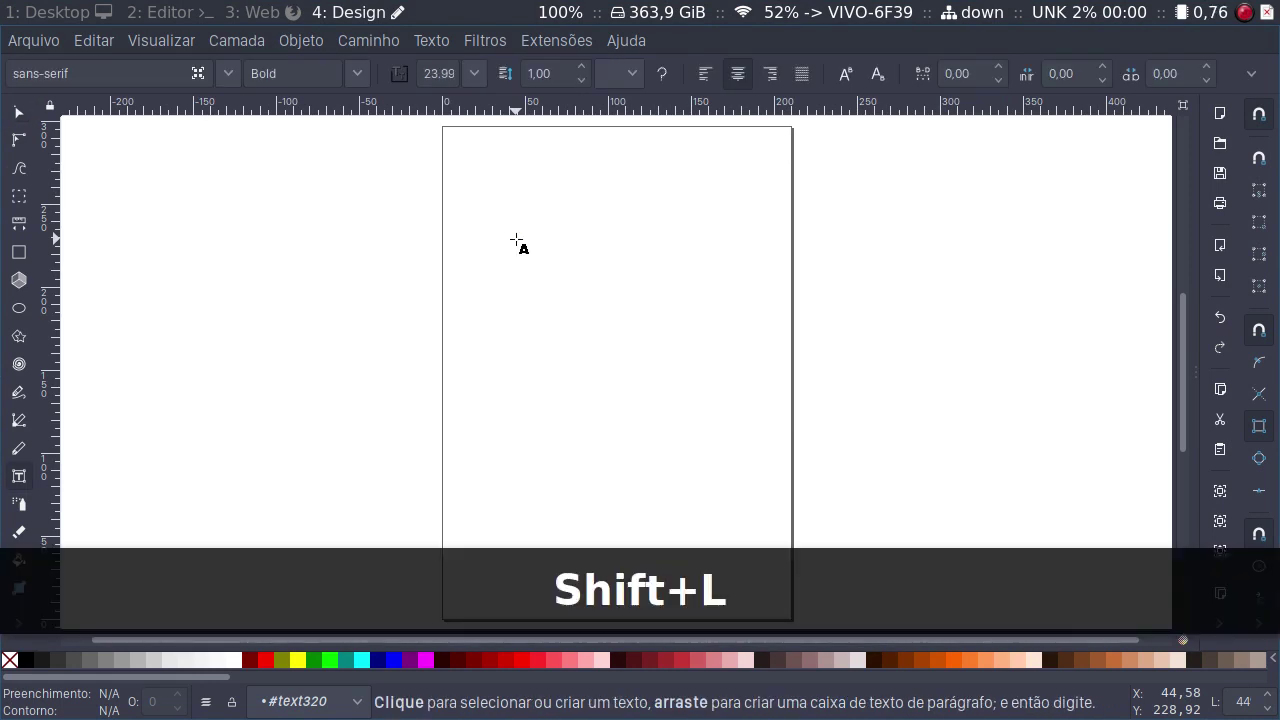
{"action": "left_click", "coordinate": [516, 240]}
{"action": "type", "text": "Livre "}
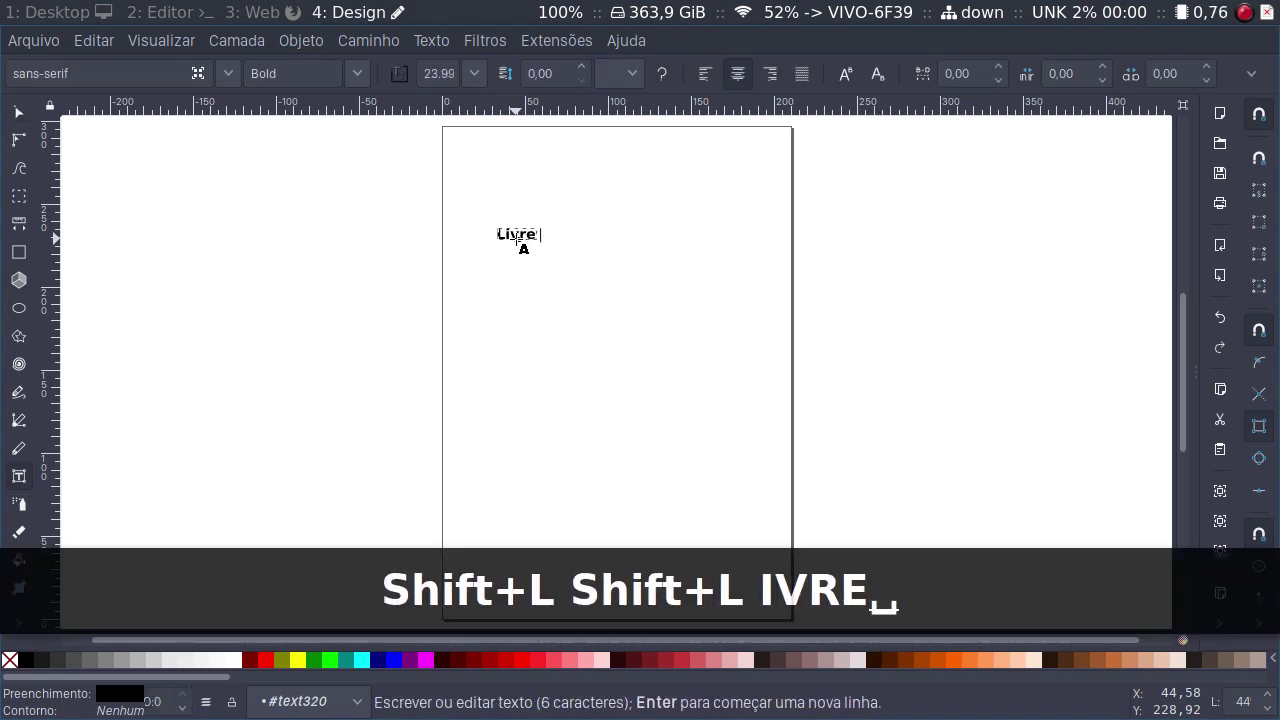
{"action": "type", "text": "Labs"}
{"action": "key", "text": "F1"}
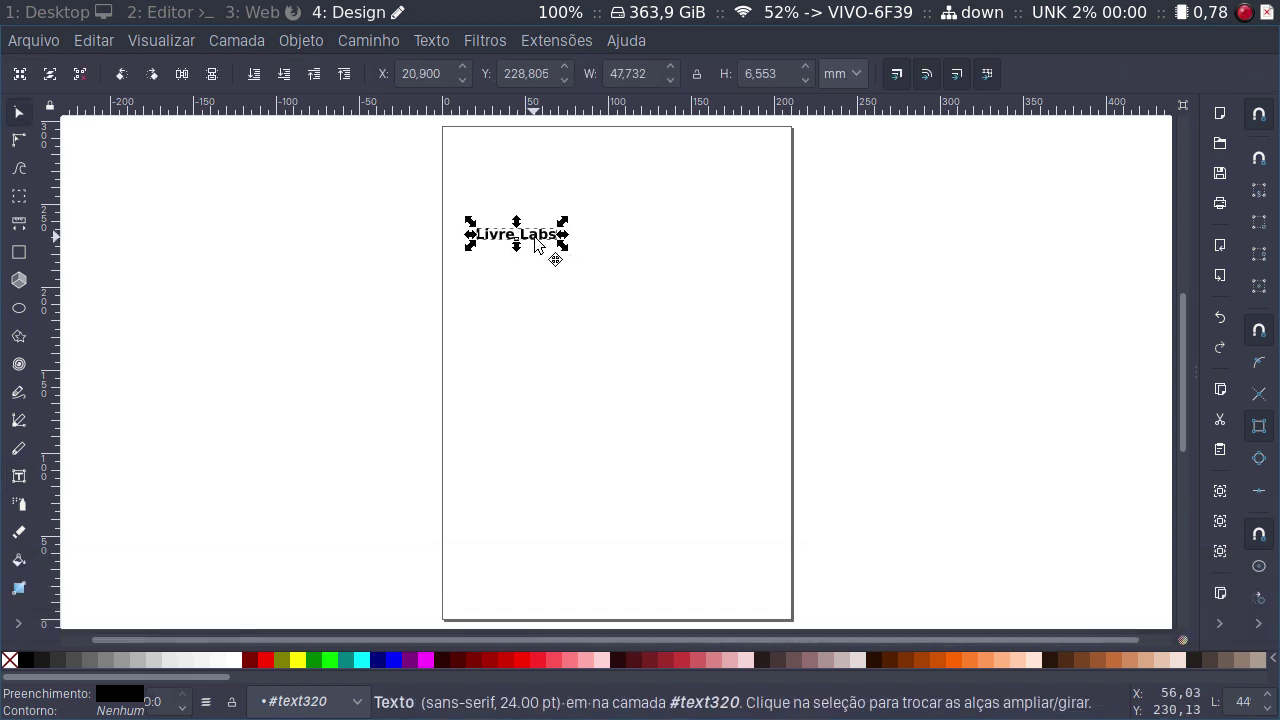
{"action": "mouse_move", "coordinate": [533, 250]}
{"action": "left_mouse_down"}
{"action": "mouse_move", "coordinate": [576, 323]}
{"action": "mouse_move", "coordinate": [656, 321]}
{"action": "mouse_move", "coordinate": [664, 350]}
{"action": "left_mouse_up"}
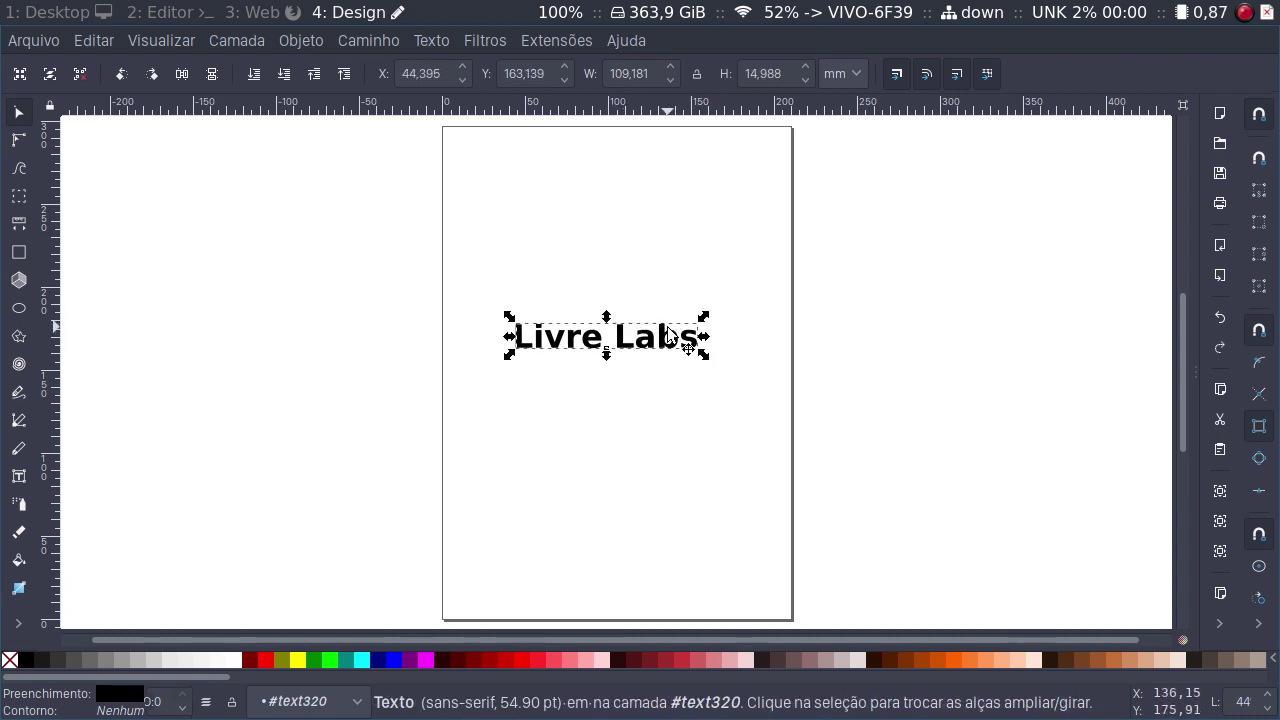
{"action": "mouse_move", "coordinate": [650, 345]}
{"action": "left_mouse_down"}
{"action": "mouse_move", "coordinate": [646, 297]}
{"action": "mouse_move", "coordinate": [664, 322]}
{"action": "left_mouse_up"}
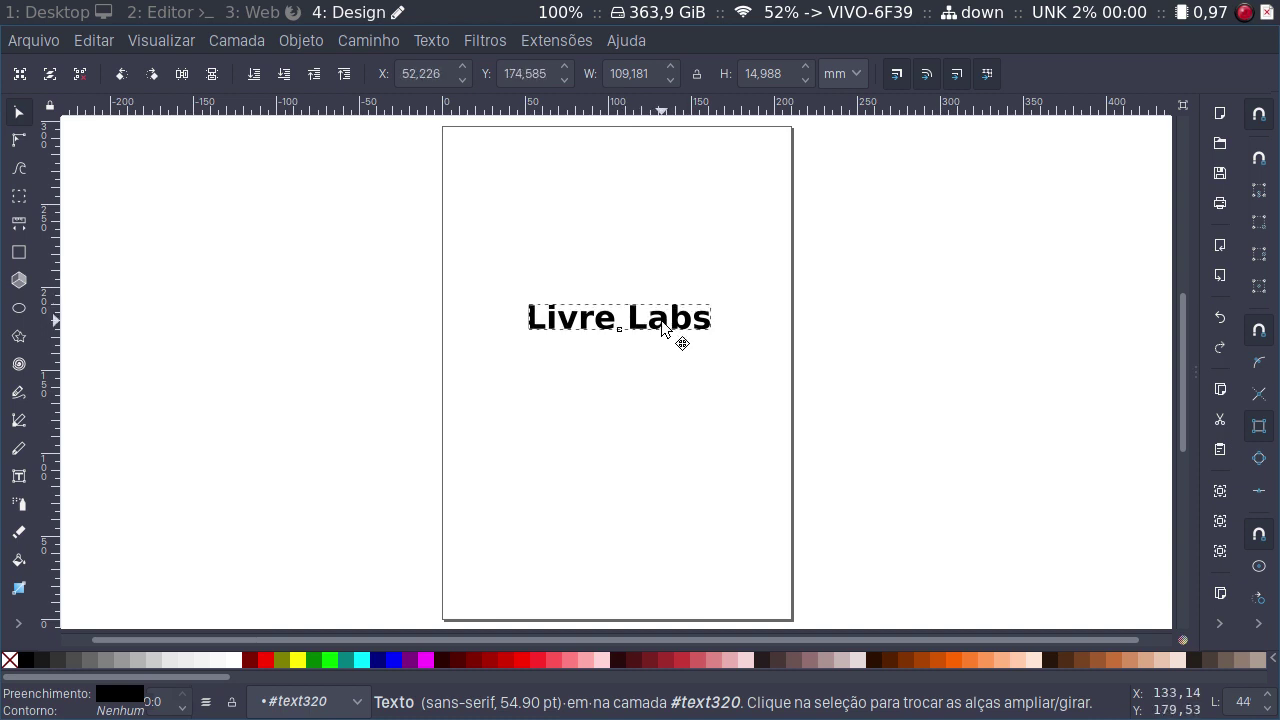
Draw an empty flowed-text frame, discard it, and reselect the Livre Labs title.
{"action": "key", "text": "t"}
{"action": "left_click_drag", "start_coordinate": [251, 323], "coordinate": [391, 513]}
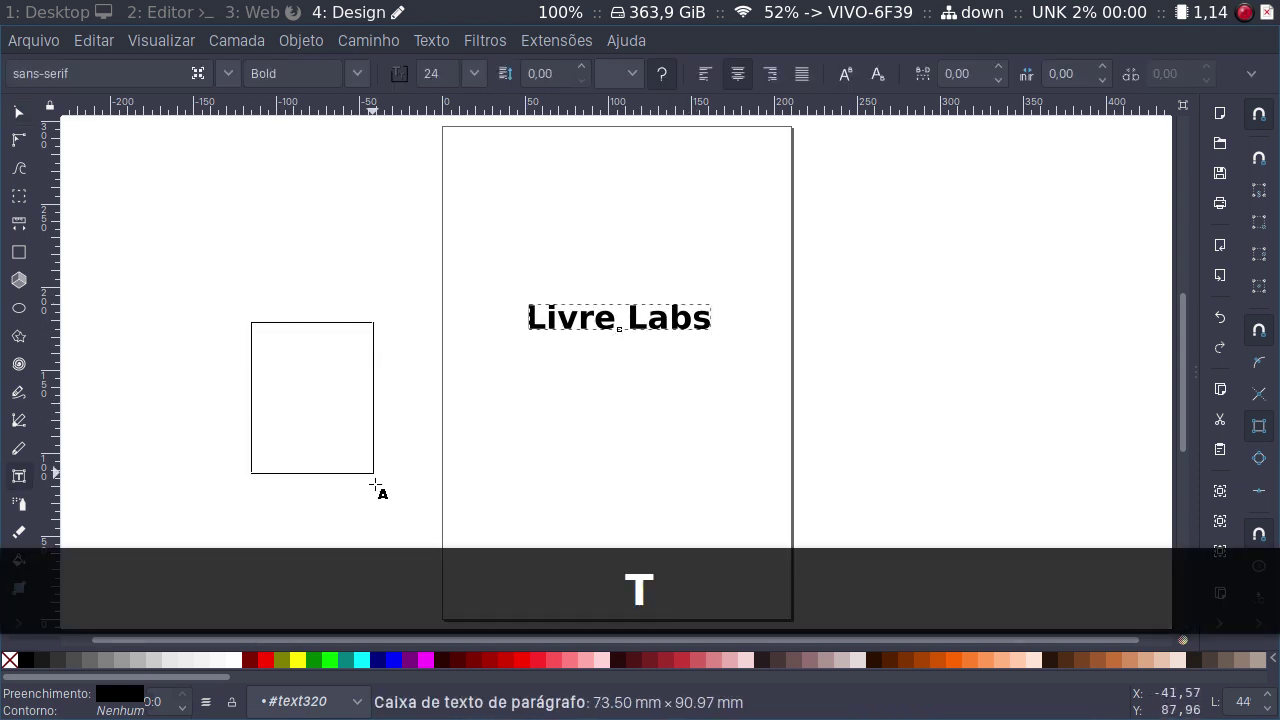
{"action": "left_click", "coordinate": [18, 112]}
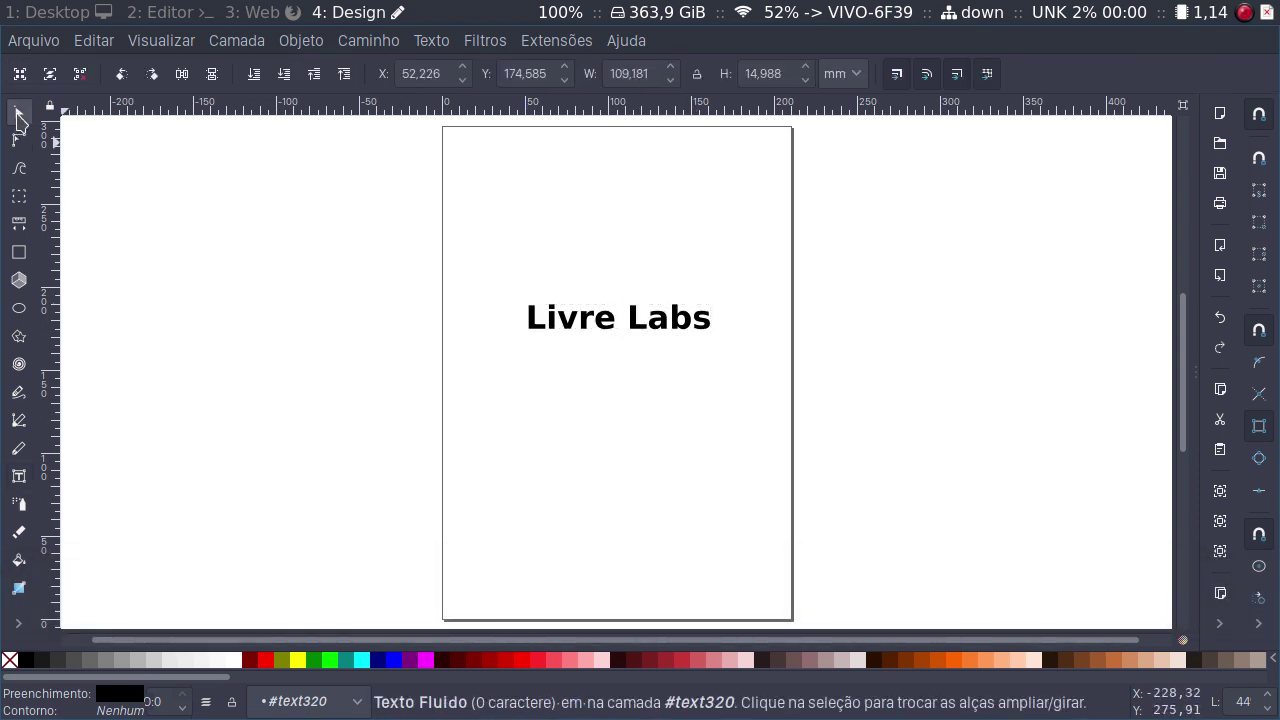
{"action": "left_click", "coordinate": [564, 322]}
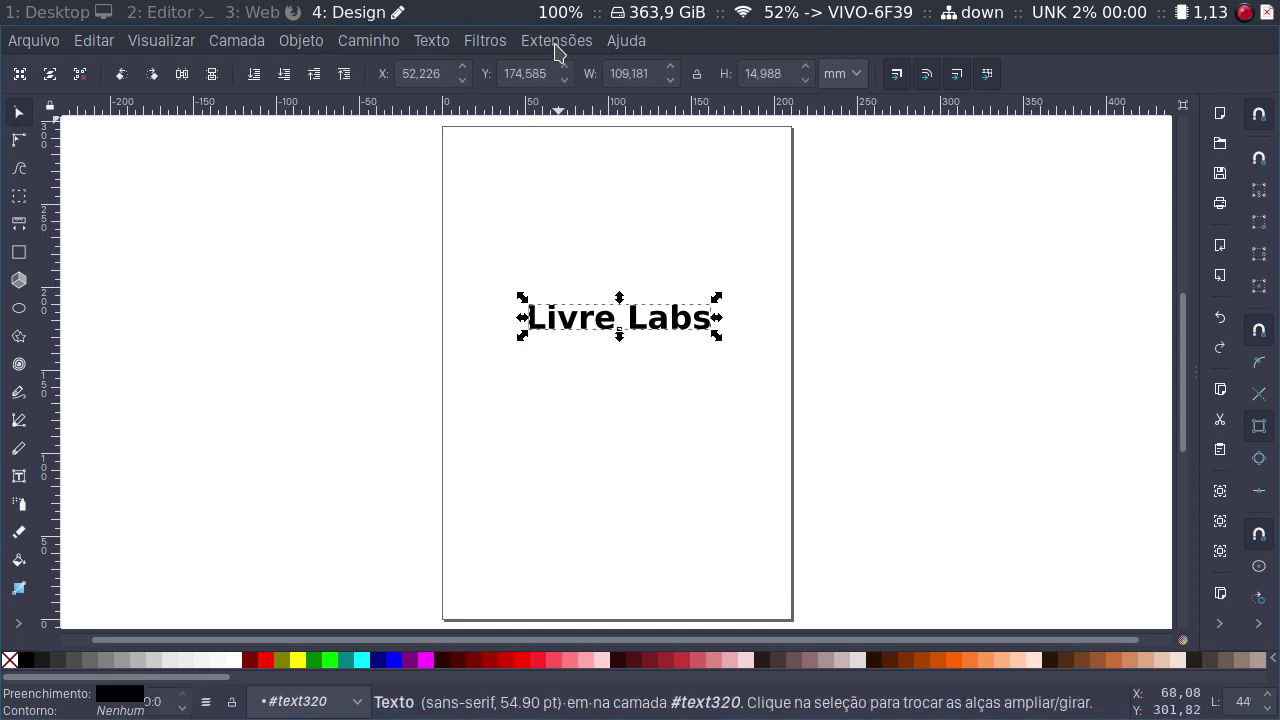
Run Quebrar texto (Split Text) on the title with Separar set to Letras.
{"action": "left_click", "coordinate": [556, 42]}
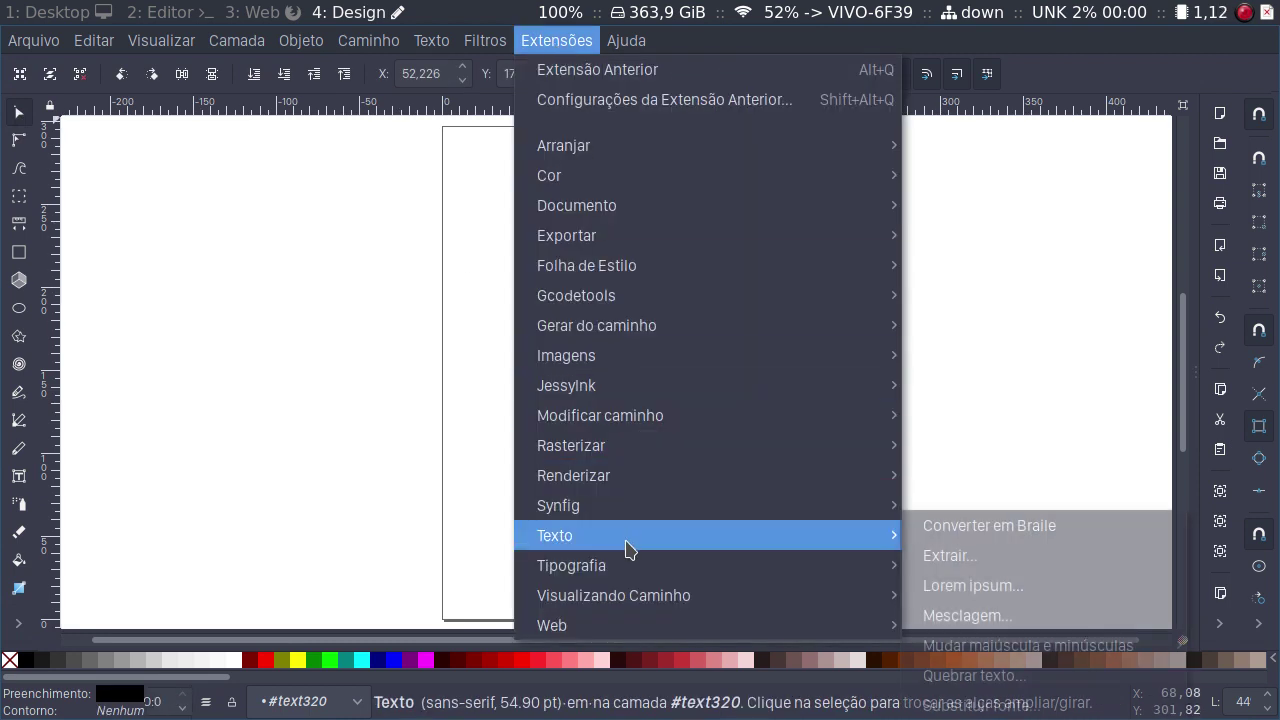
{"action": "mouse_move", "coordinate": [600, 535]}
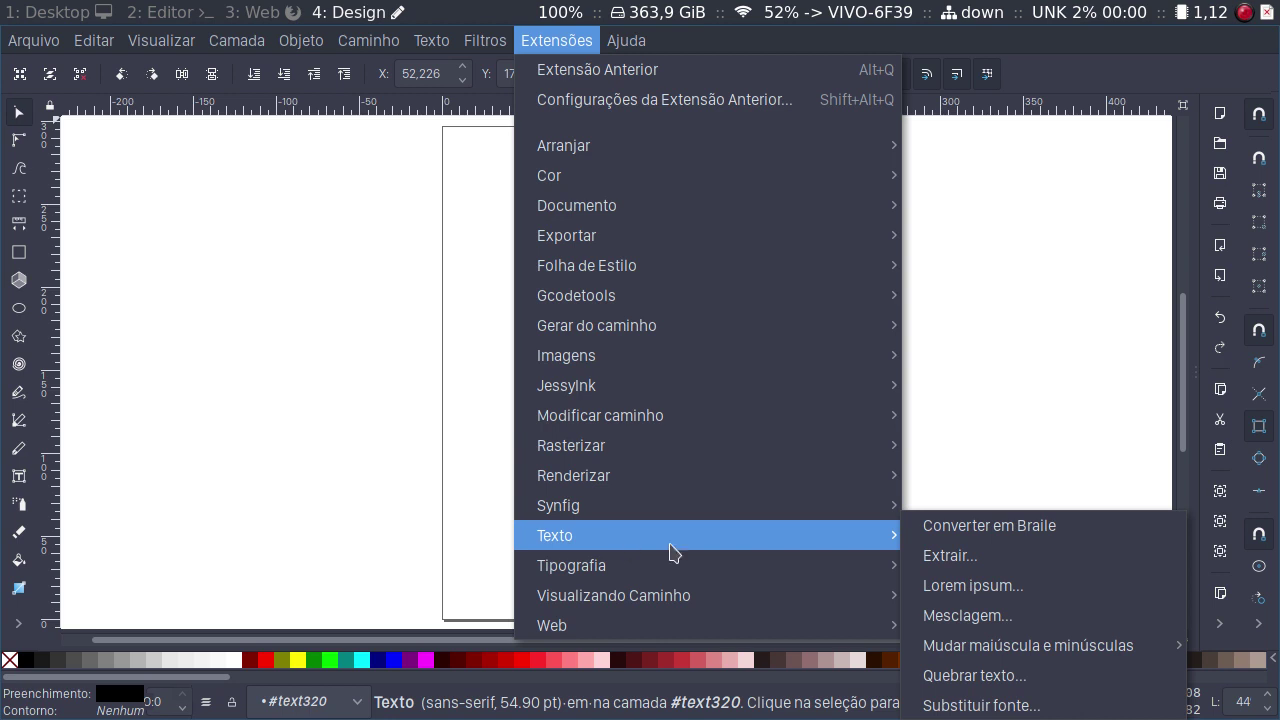
{"action": "left_click", "coordinate": [997, 676]}
{"action": "left_click_drag", "start_coordinate": [703, 277], "coordinate": [997, 210]}
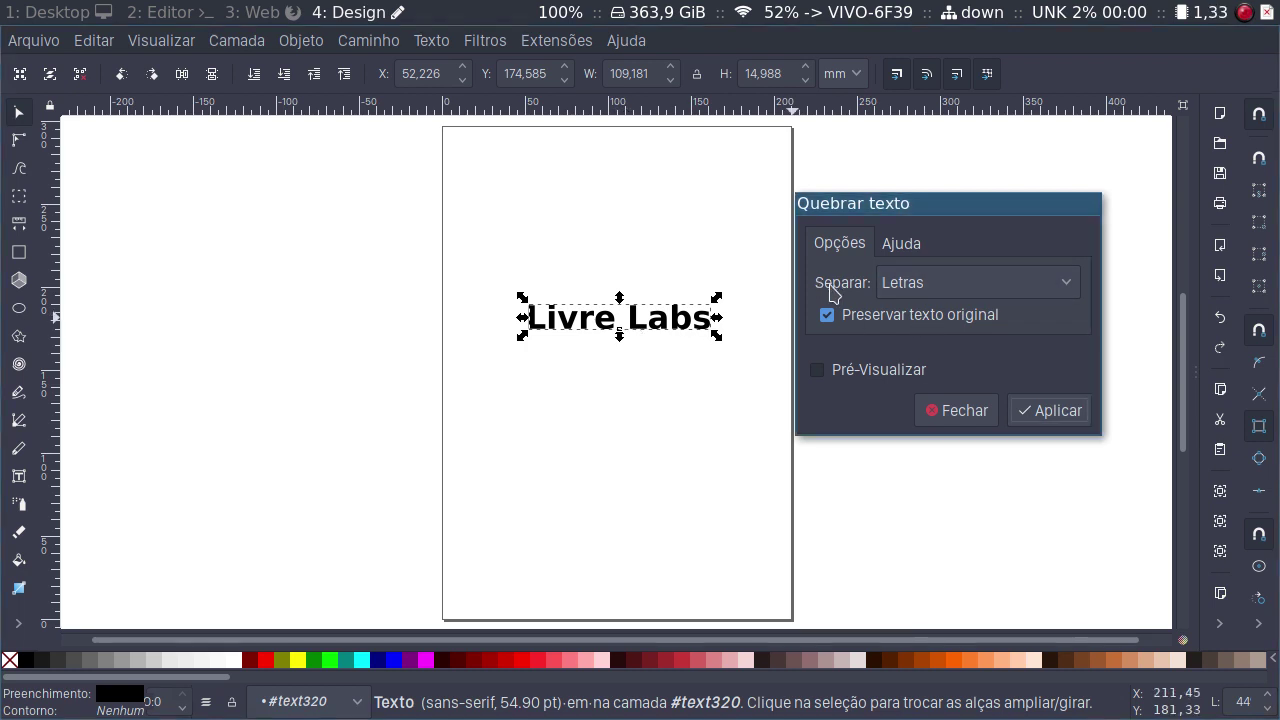
{"action": "left_click", "coordinate": [935, 290]}
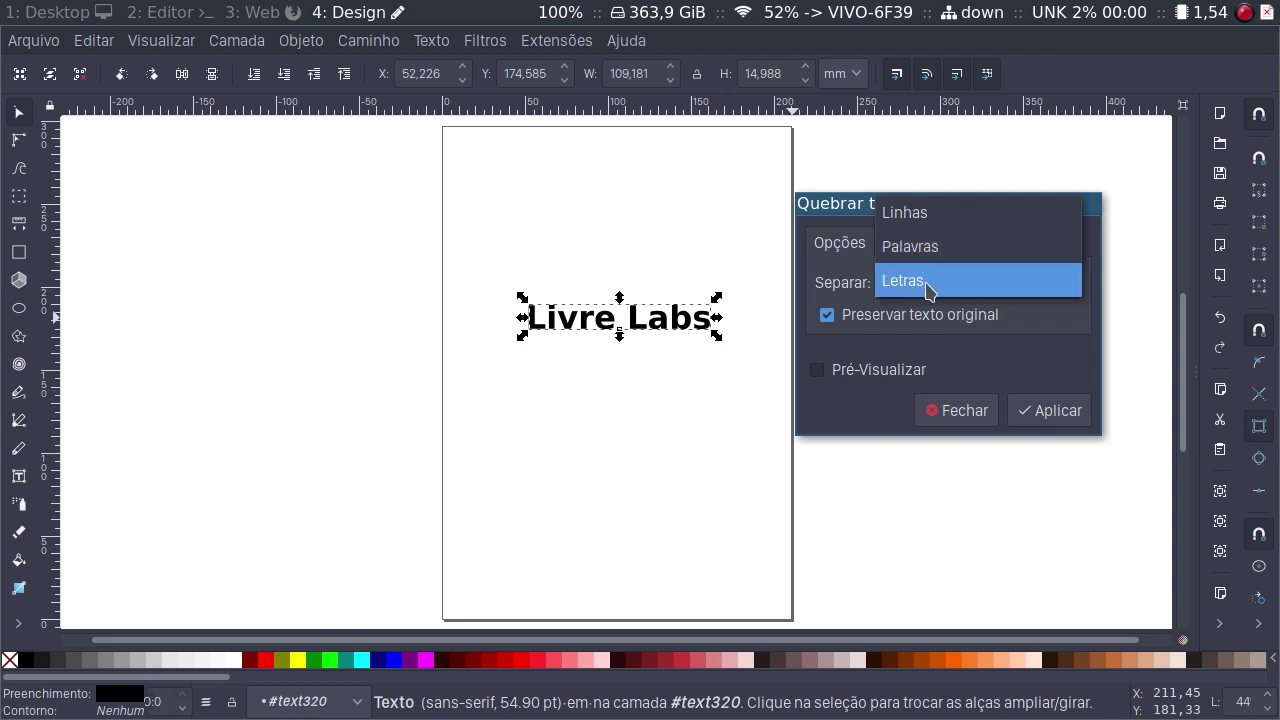
{"action": "left_click", "coordinate": [928, 288]}
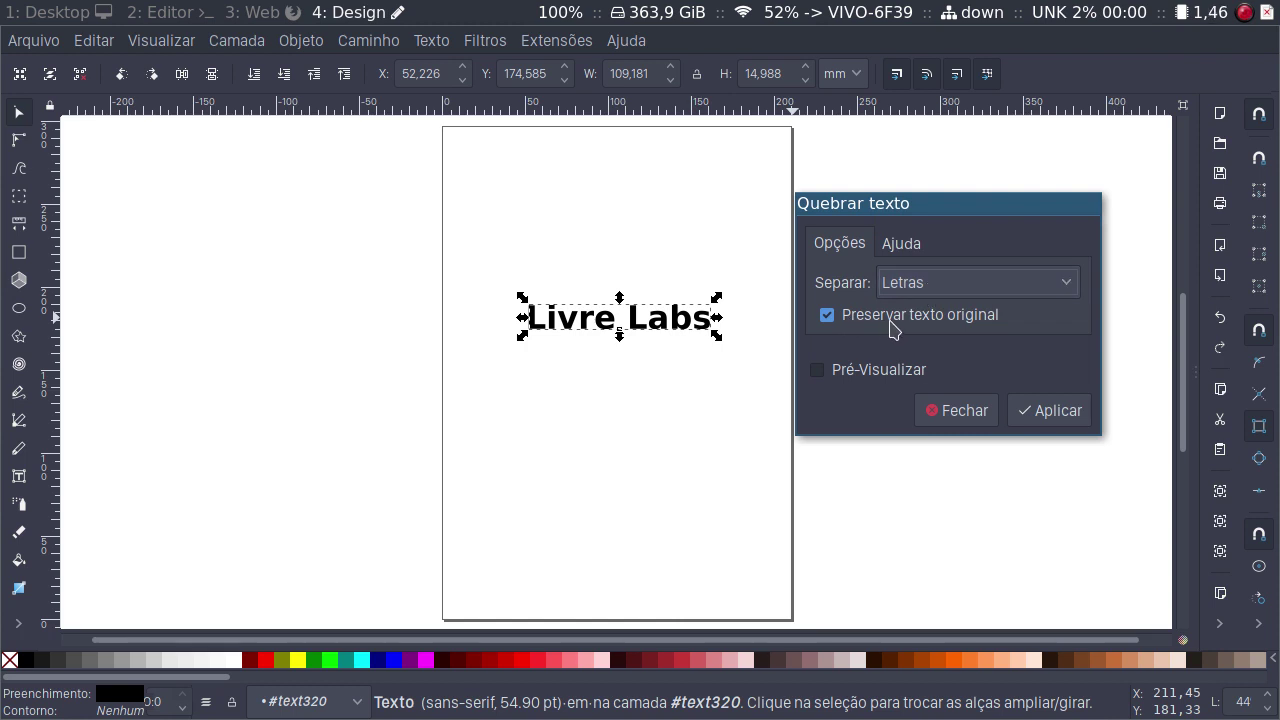
{"action": "left_click", "coordinate": [1040, 413]}
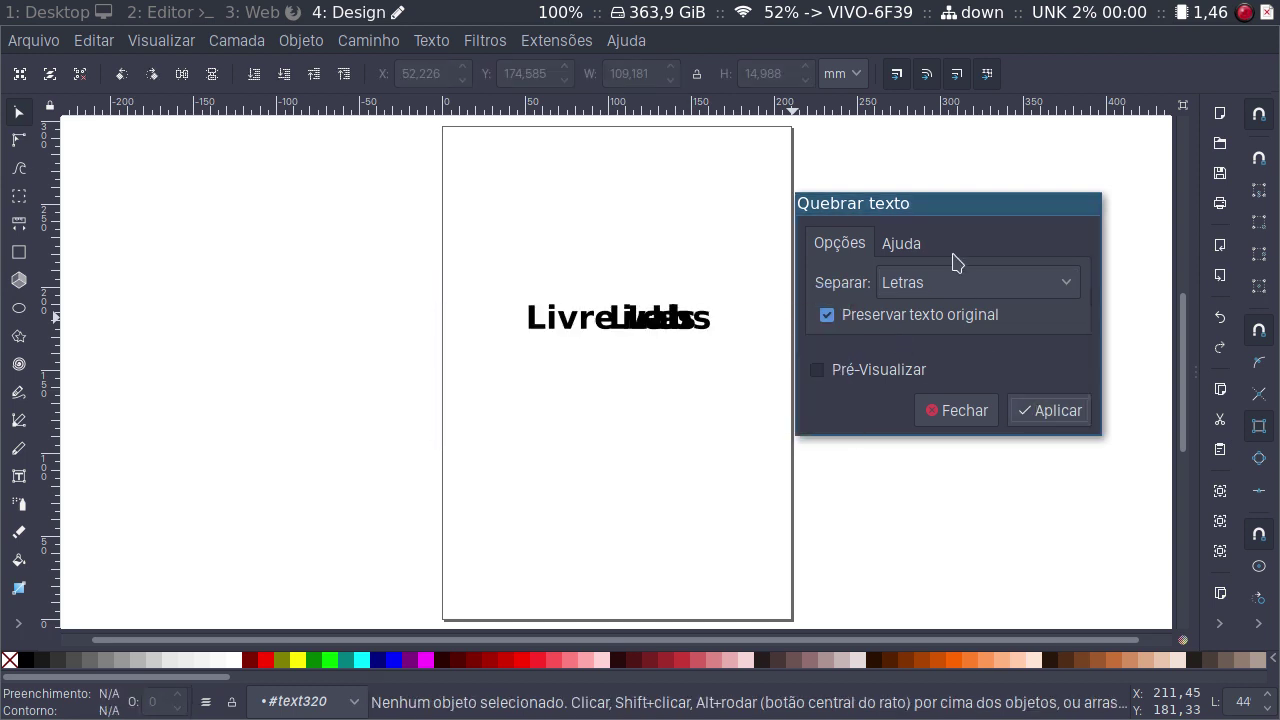
{"action": "left_click", "coordinate": [968, 418]}
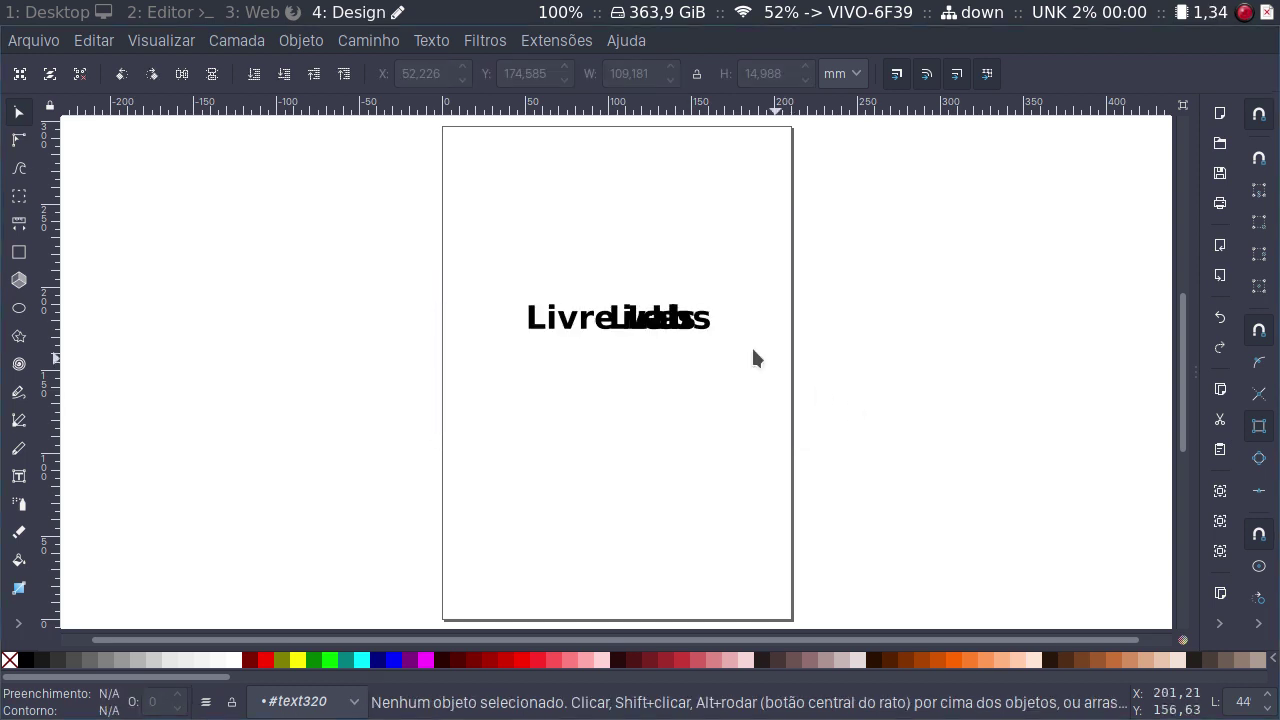
Move the original title up, scatter the letter copies, then delete them.
{"action": "left_click_drag", "start_coordinate": [583, 328], "coordinate": [582, 268]}
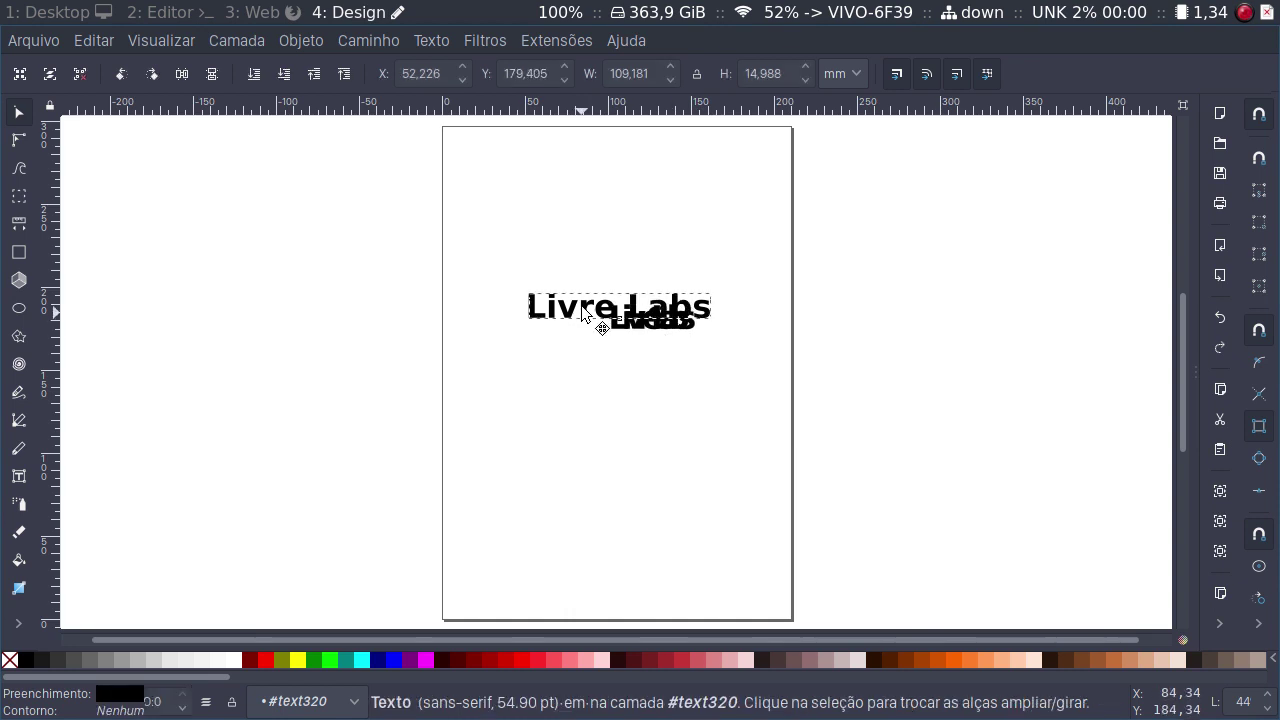
{"action": "left_click_drag", "start_coordinate": [615, 325], "coordinate": [551, 335]}
{"action": "mouse_move", "coordinate": [628, 320]}
{"action": "left_mouse_down"}
{"action": "mouse_move", "coordinate": [606, 332]}
{"action": "mouse_move", "coordinate": [660, 354]}
{"action": "mouse_move", "coordinate": [733, 332]}
{"action": "mouse_move", "coordinate": [716, 301]}
{"action": "mouse_move", "coordinate": [697, 320]}
{"action": "mouse_move", "coordinate": [668, 310]}
{"action": "left_mouse_up"}
{"action": "left_click", "coordinate": [647, 330]}
{"action": "left_click", "coordinate": [622, 320]}
{"action": "left_click", "coordinate": [537, 286]}
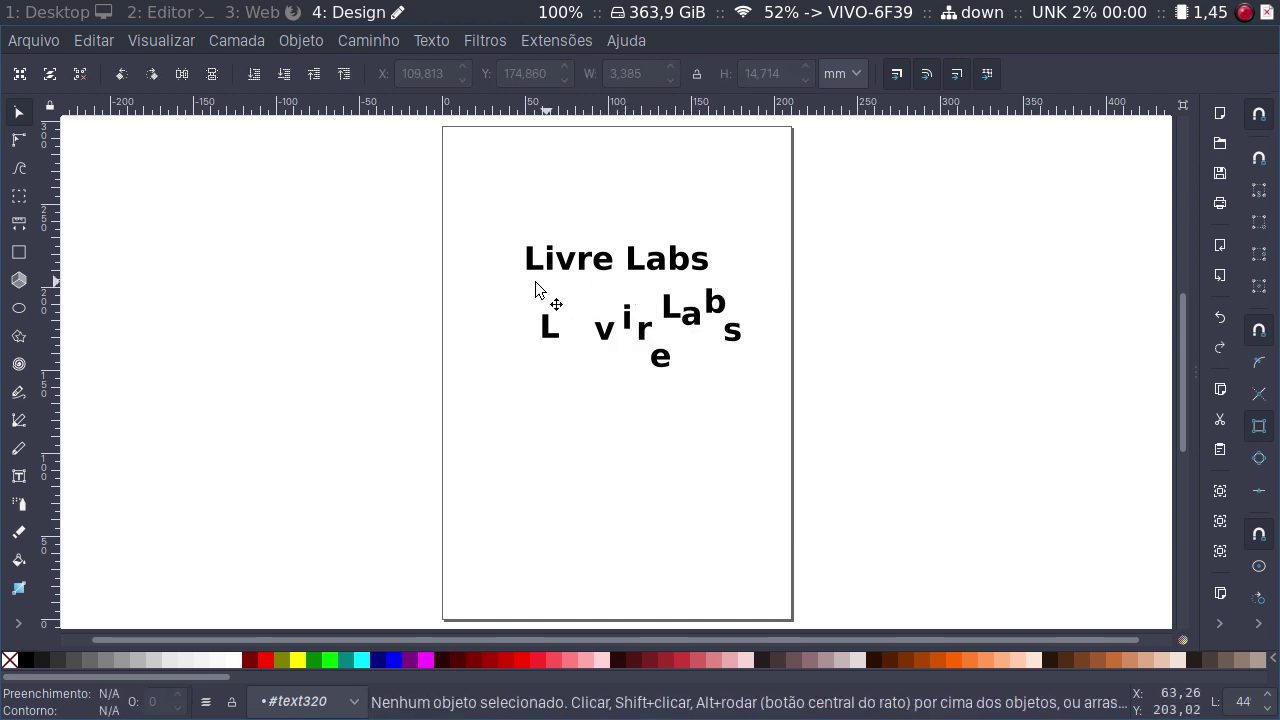
{"action": "left_click_drag", "start_coordinate": [493, 275], "coordinate": [790, 426]}
{"action": "key", "text": "Delete"}
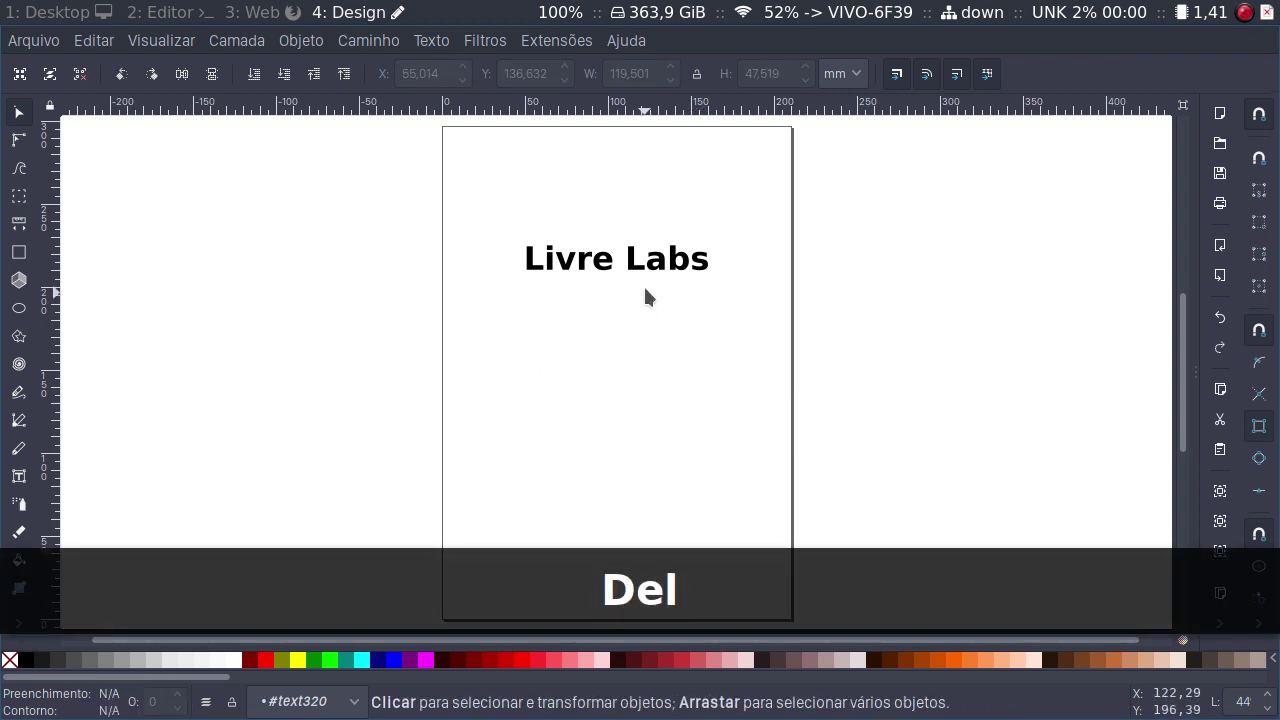
Change the title to CAIXA ALTA, then caixa baixa 'livre labs', and recentre it.
{"action": "left_click", "coordinate": [642, 271]}
{"action": "left_click", "coordinate": [569, 40]}
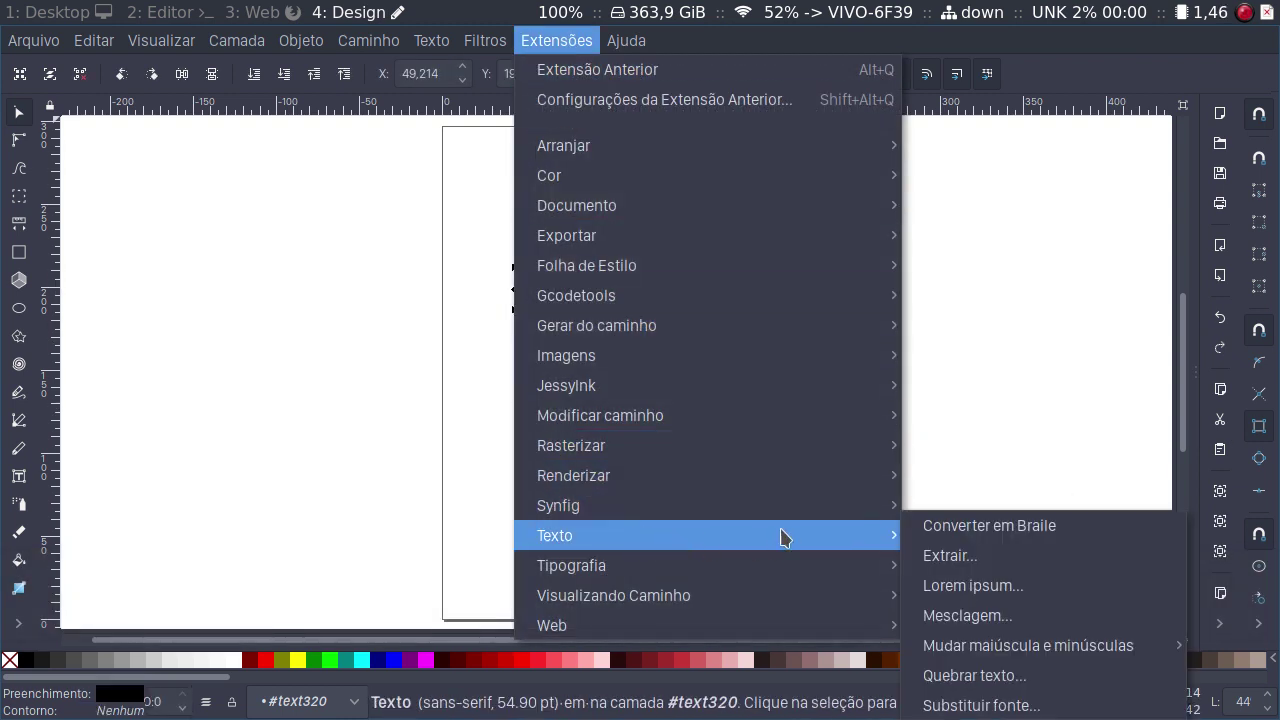
{"action": "mouse_move", "coordinate": [706, 536]}
{"action": "mouse_move", "coordinate": [1028, 645]}
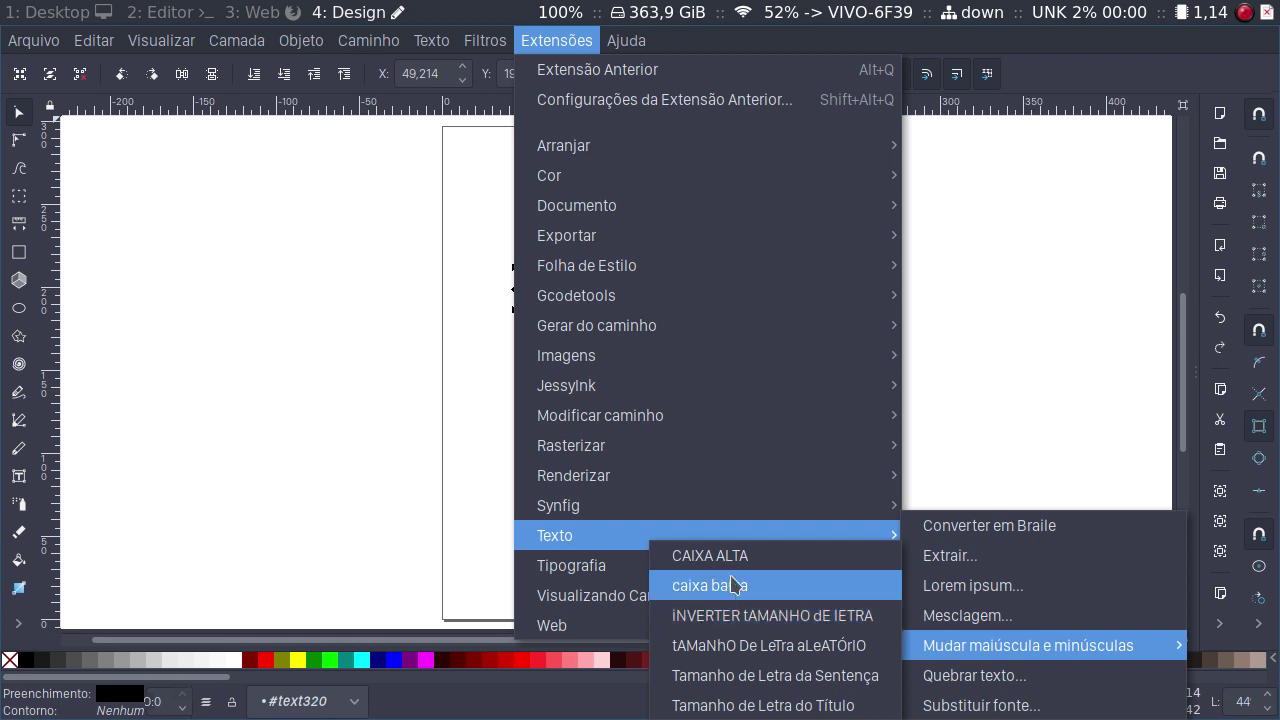
{"action": "left_click", "coordinate": [731, 566]}
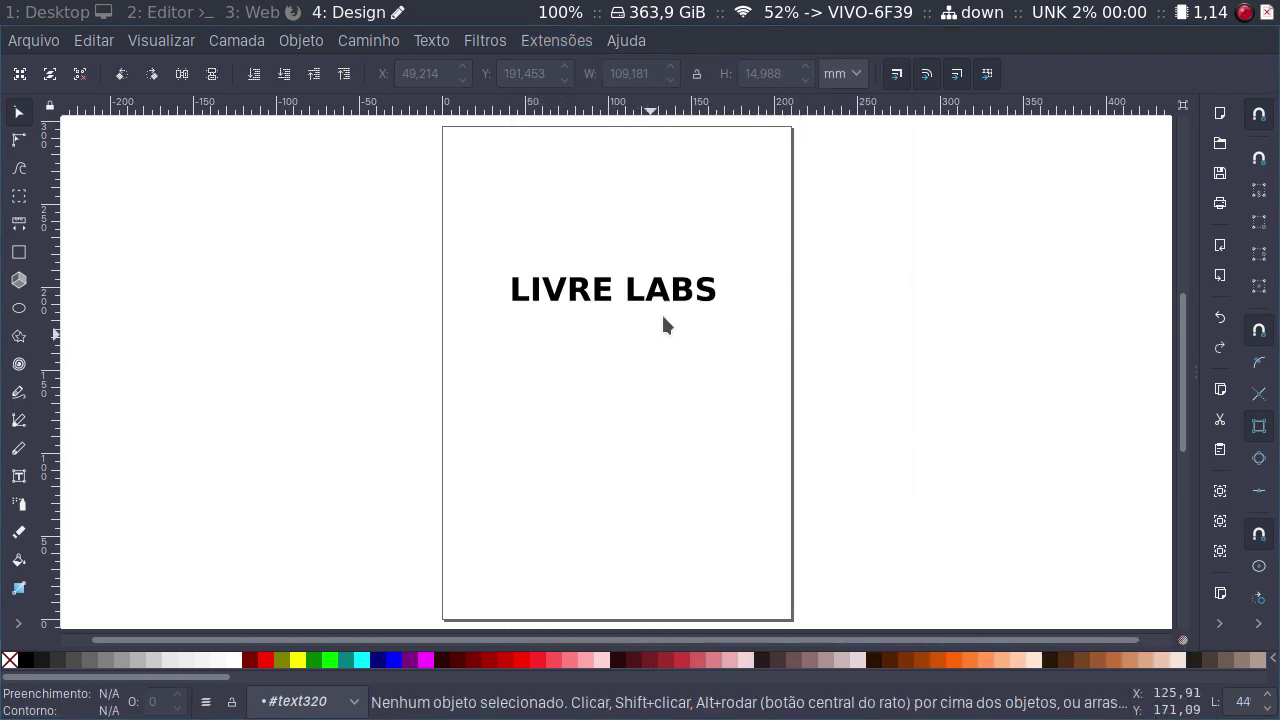
{"action": "left_click", "coordinate": [540, 42]}
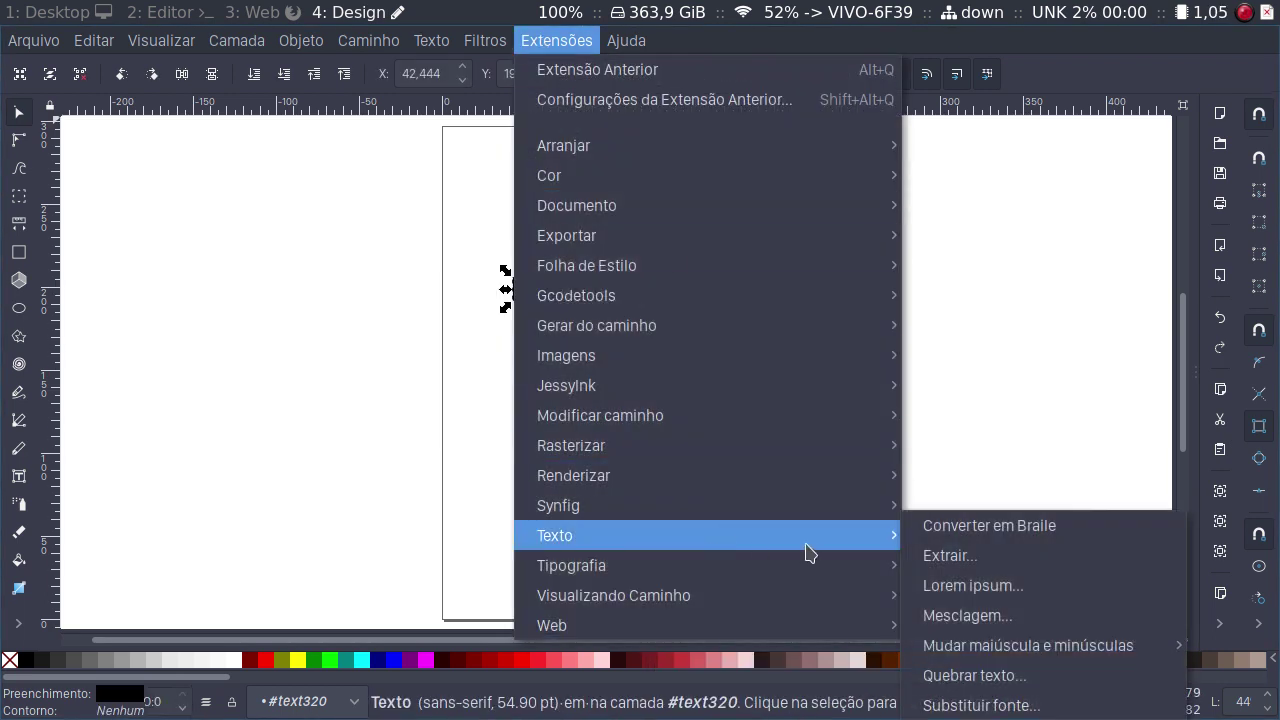
{"action": "mouse_move", "coordinate": [1028, 645]}
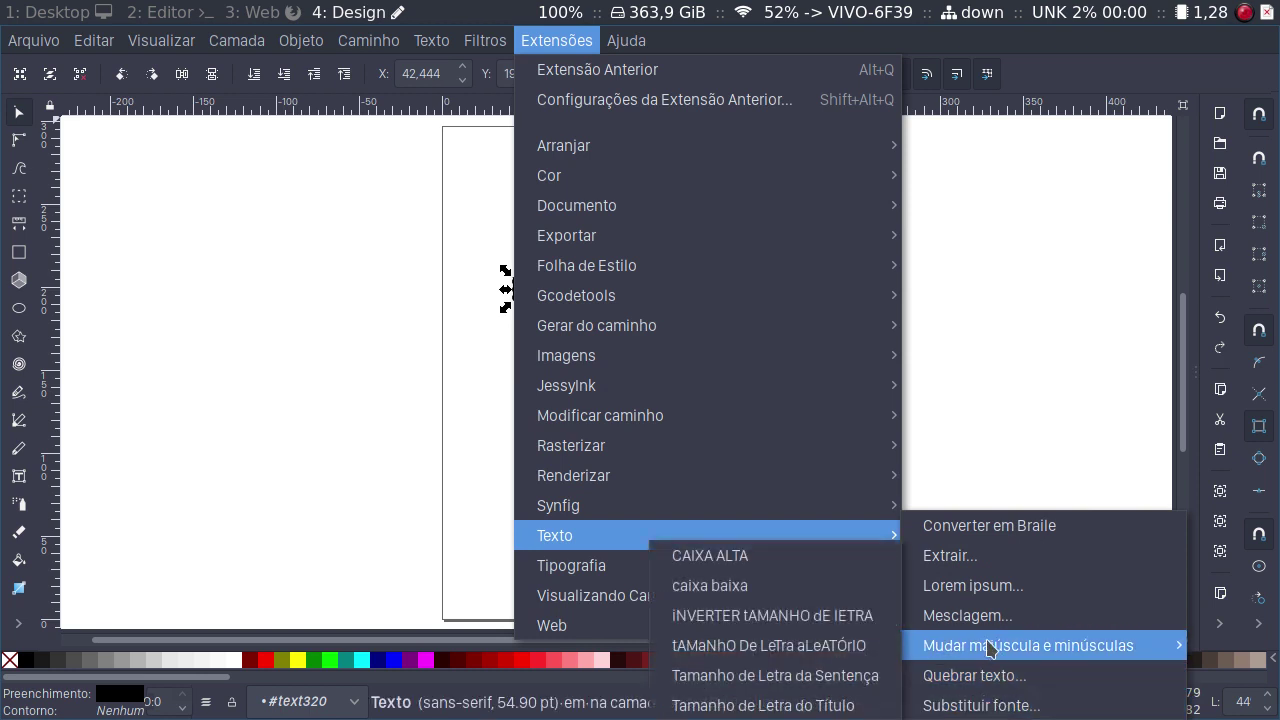
{"action": "left_click", "coordinate": [785, 595]}
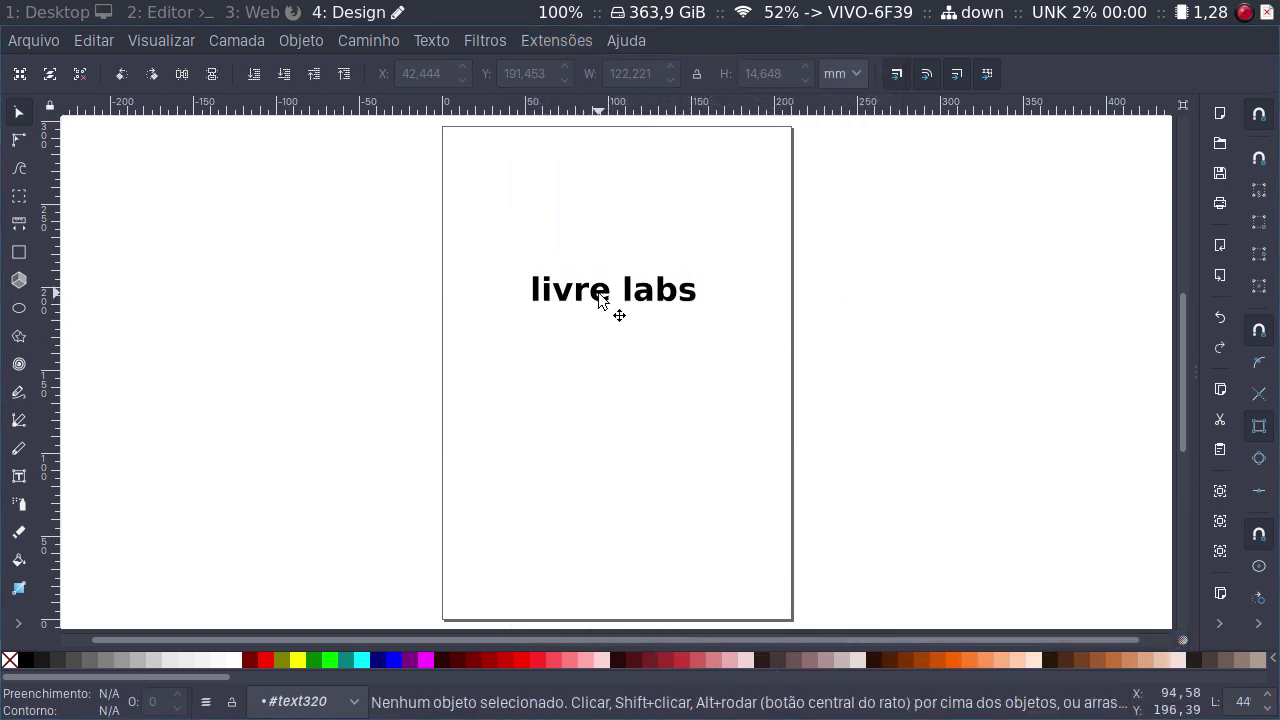
{"action": "left_click", "coordinate": [606, 291]}
{"action": "left_click_drag", "start_coordinate": [672, 307], "coordinate": [641, 331]}
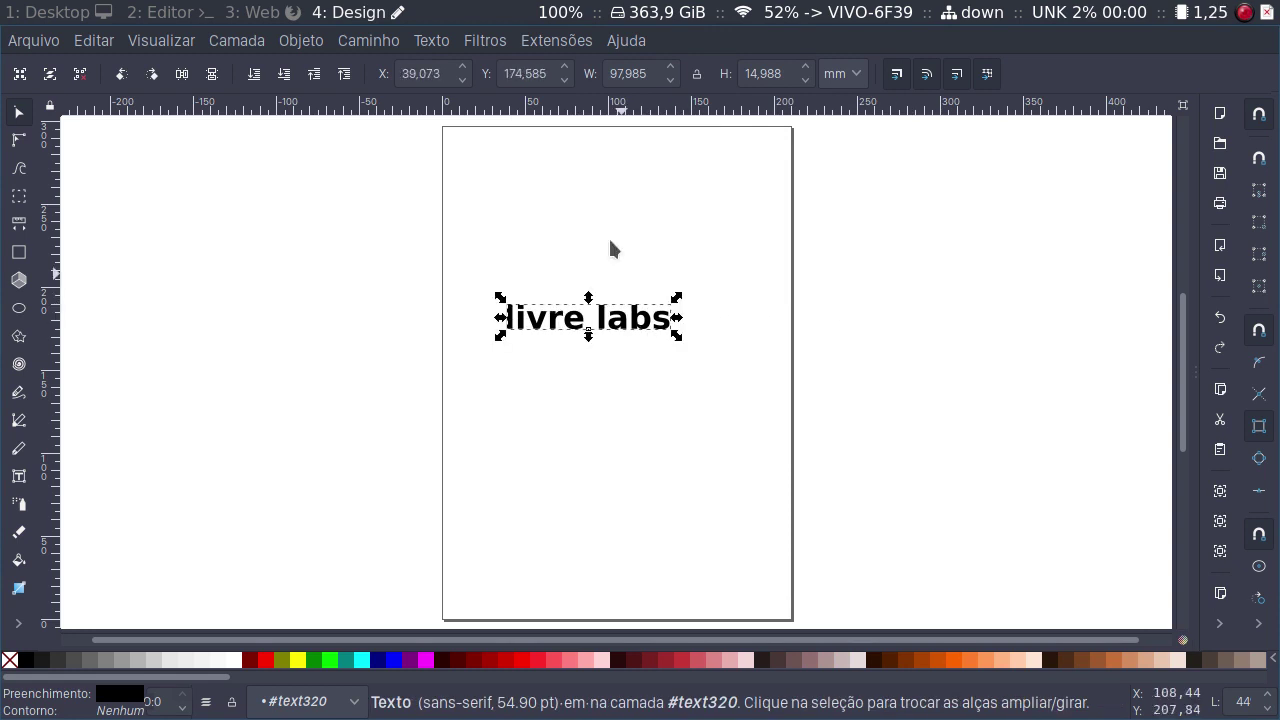
Try the braille text conversion, undo it, and delete the livre labs text.
{"action": "left_click", "coordinate": [545, 40]}
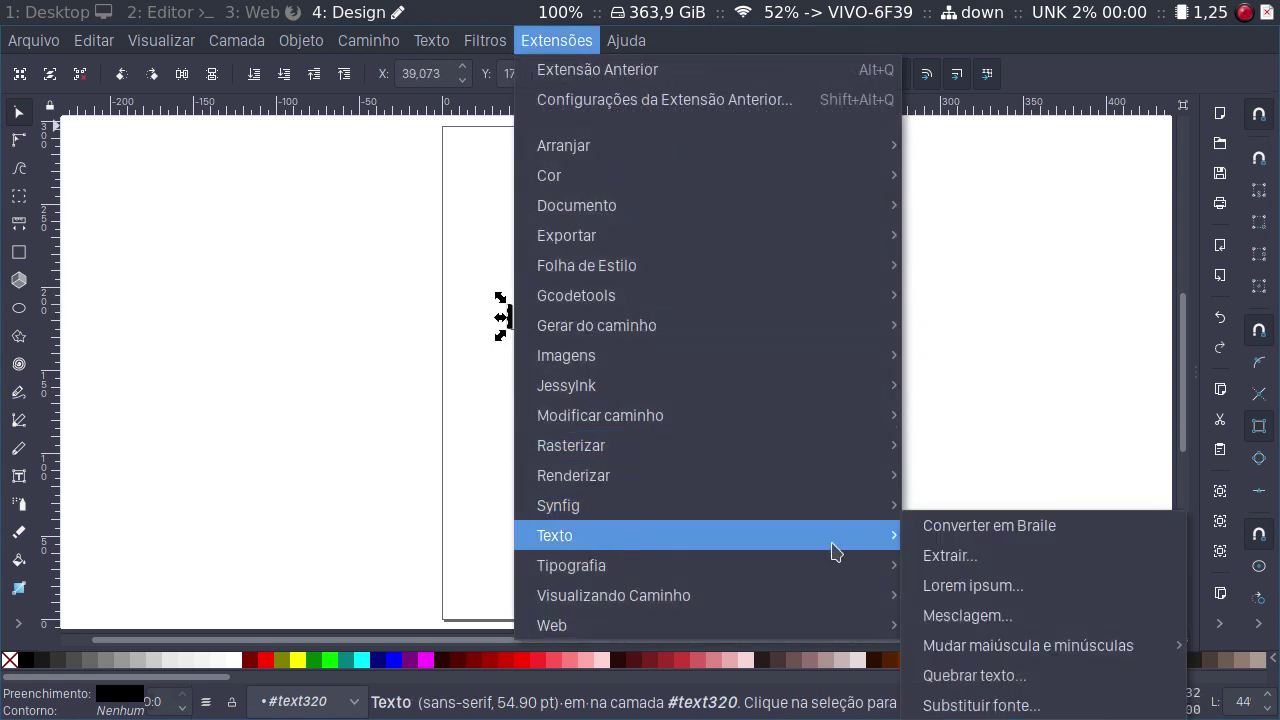
{"action": "mouse_move", "coordinate": [555, 535]}
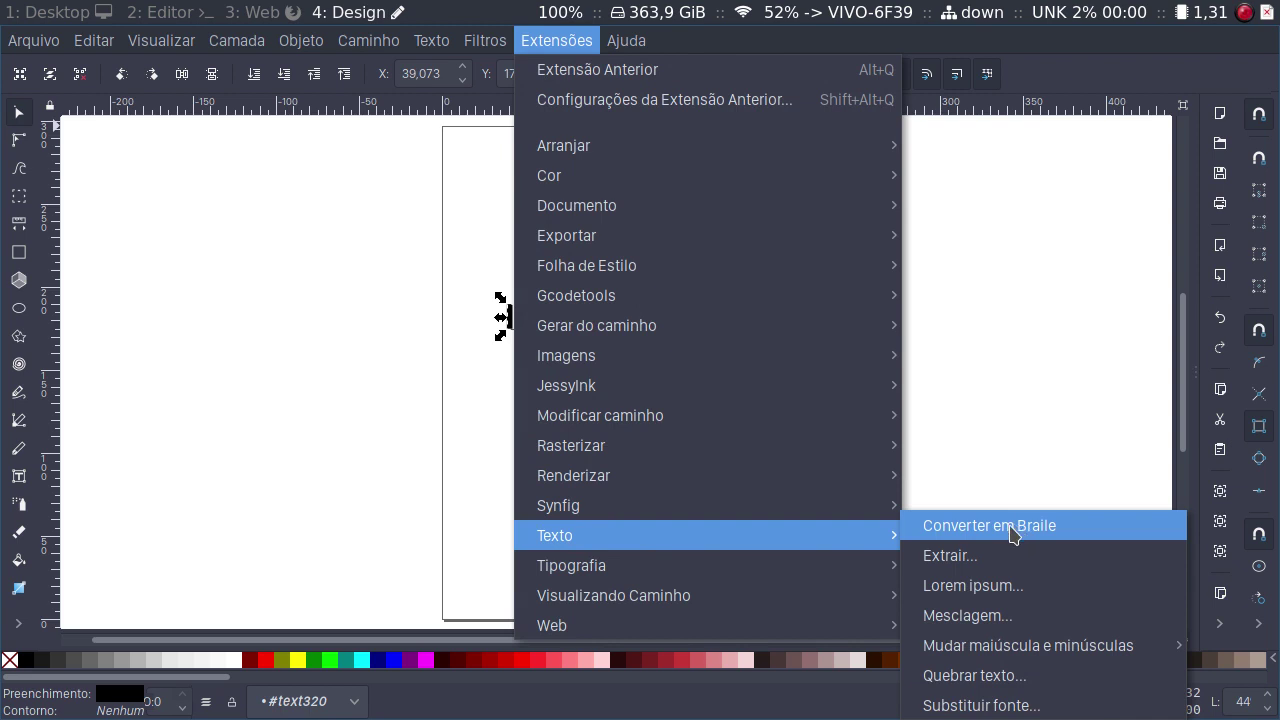
{"action": "left_click", "coordinate": [1010, 528]}
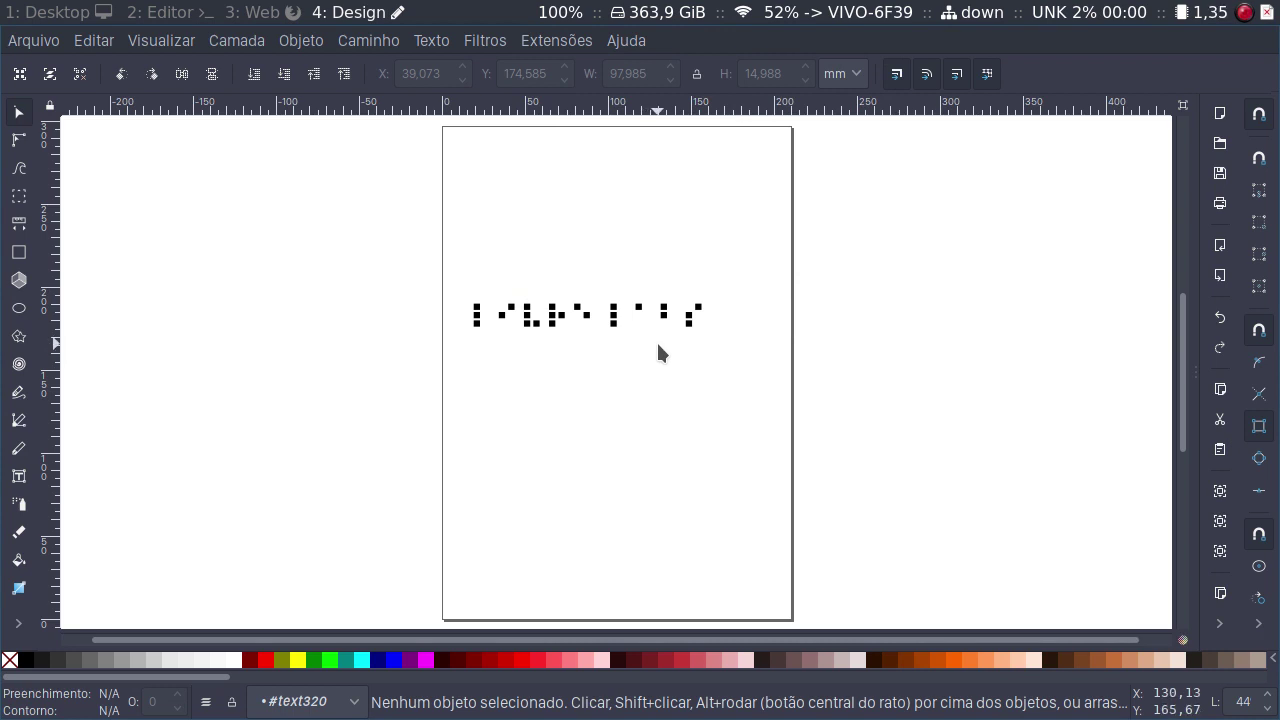
{"action": "key", "text": "ctrl+z"}
{"action": "key", "text": "Delete"}
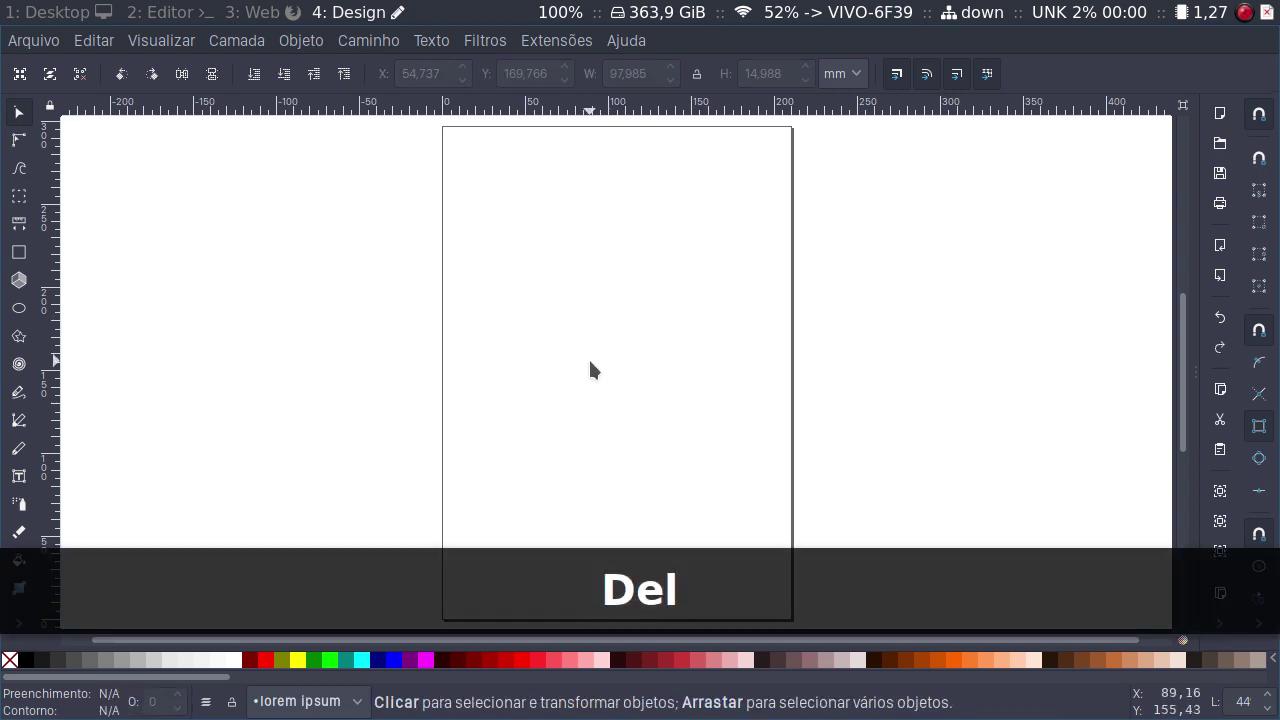
Create separate texts 'Livre' near the centre and 'Labs' just below it.
{"action": "key", "text": "t"}
{"action": "left_click", "coordinate": [553, 316]}
{"action": "type", "text": "Liv"}
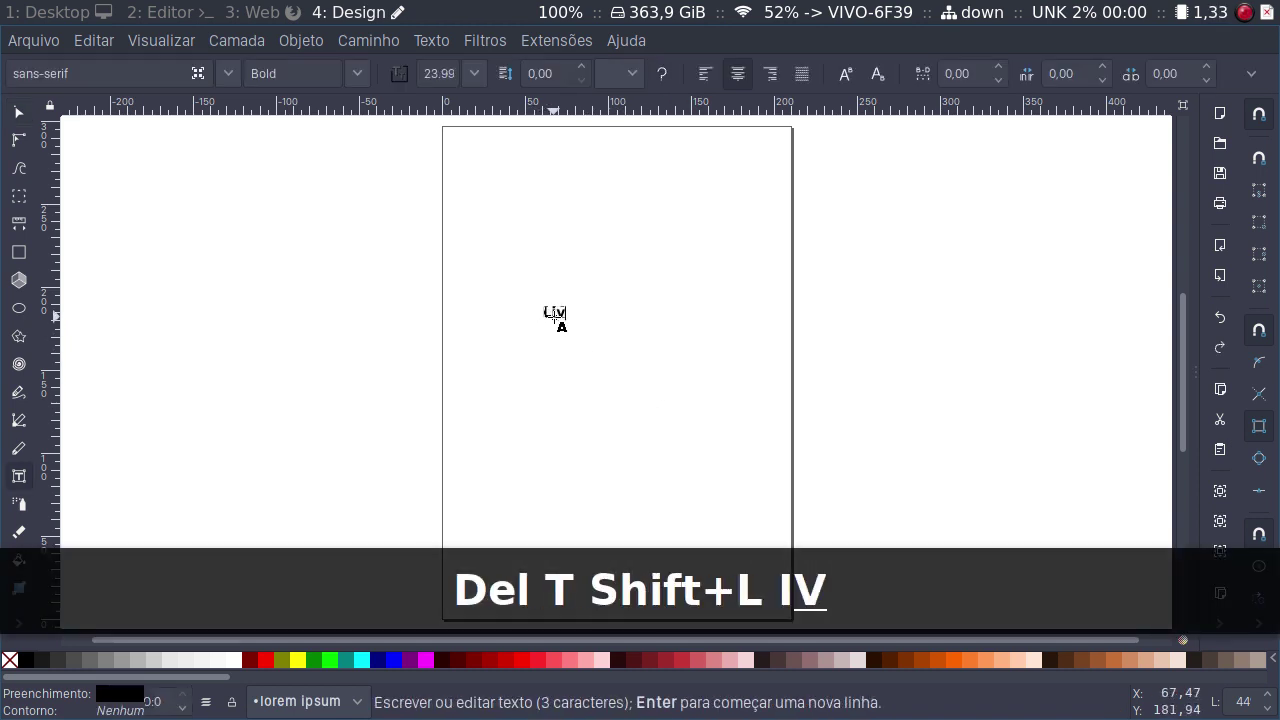
{"action": "type", "text": "re"}
{"action": "key", "text": "F1"}
{"action": "key", "text": "t"}
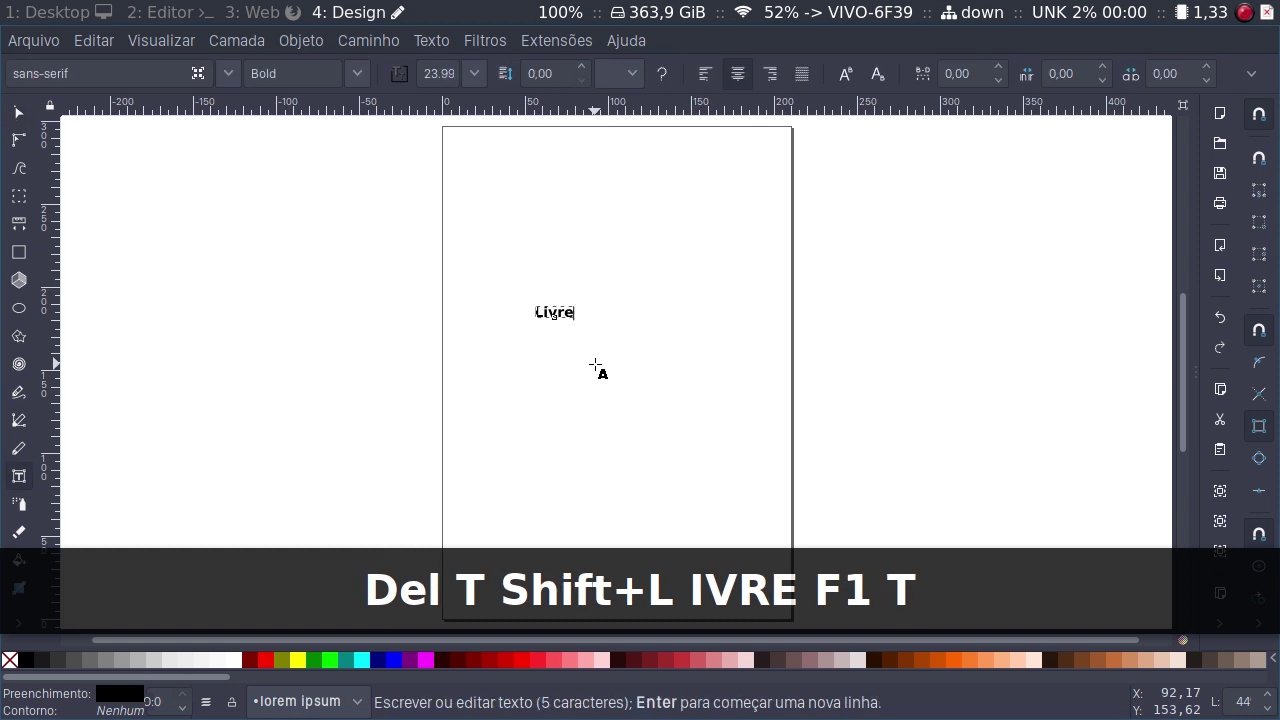
{"action": "left_click", "coordinate": [592, 362]}
{"action": "type", "text": "Labs"}
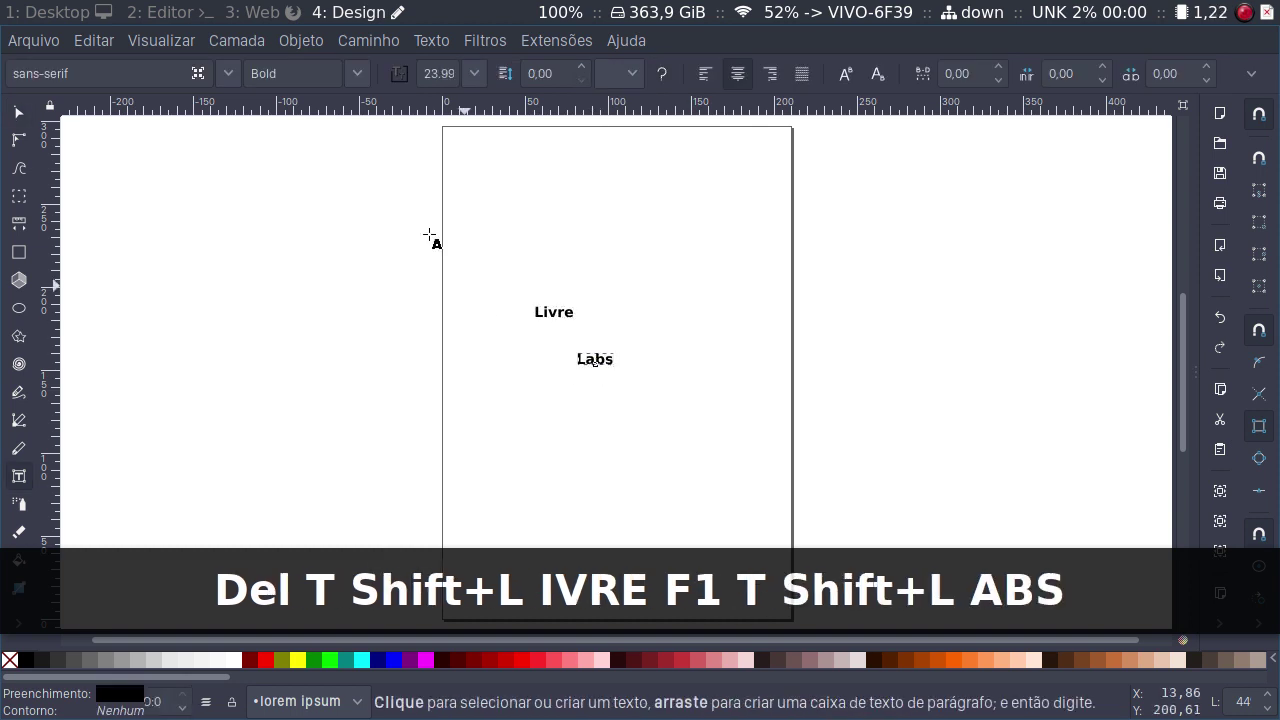
{"action": "left_click", "coordinate": [18, 112]}
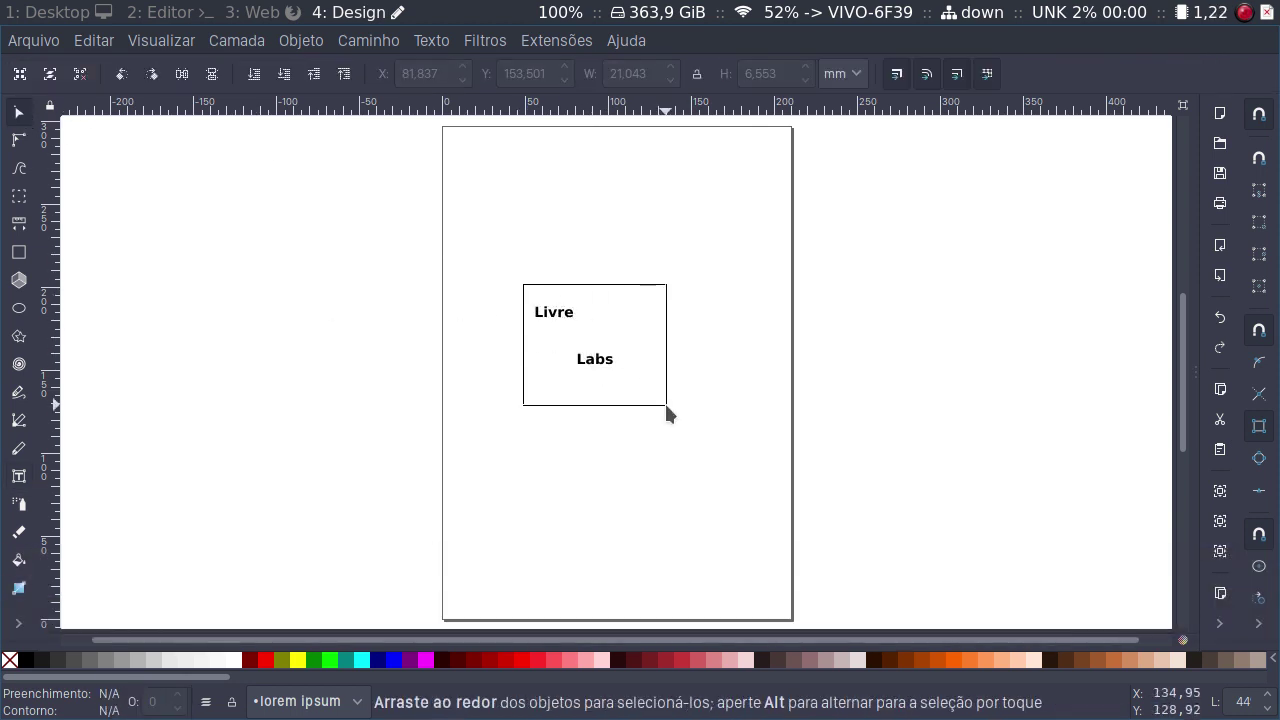
Select Livre and Labs and apply the Mesclagem (Merge) text extension.
{"action": "left_click_drag", "start_coordinate": [524, 287], "coordinate": [666, 404]}
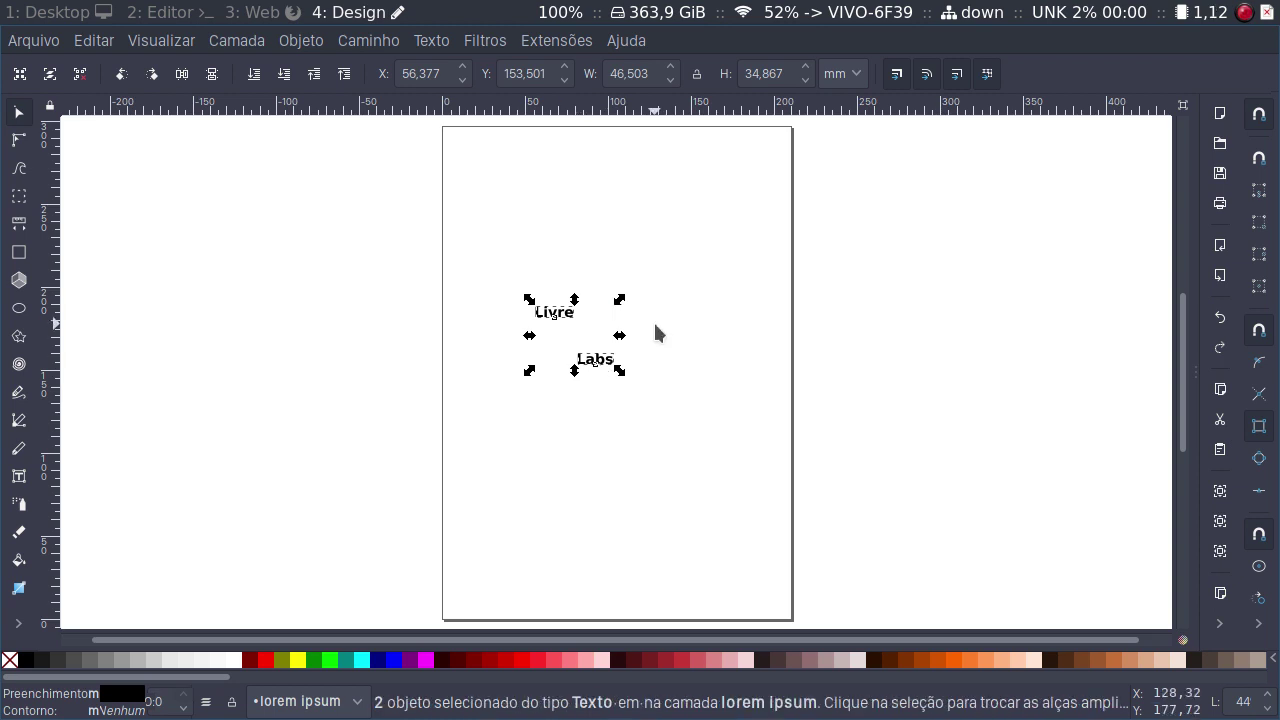
{"action": "left_click", "coordinate": [551, 42]}
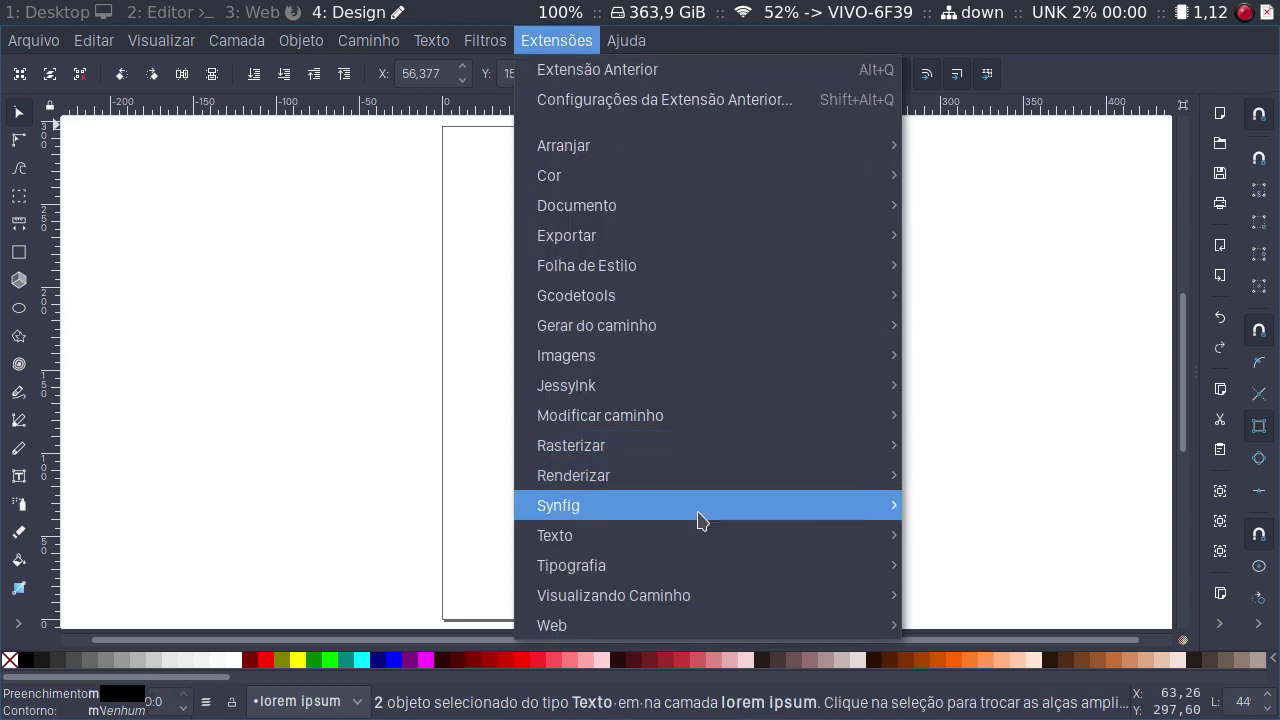
{"action": "mouse_move", "coordinate": [555, 535]}
{"action": "left_click", "coordinate": [1015, 617]}
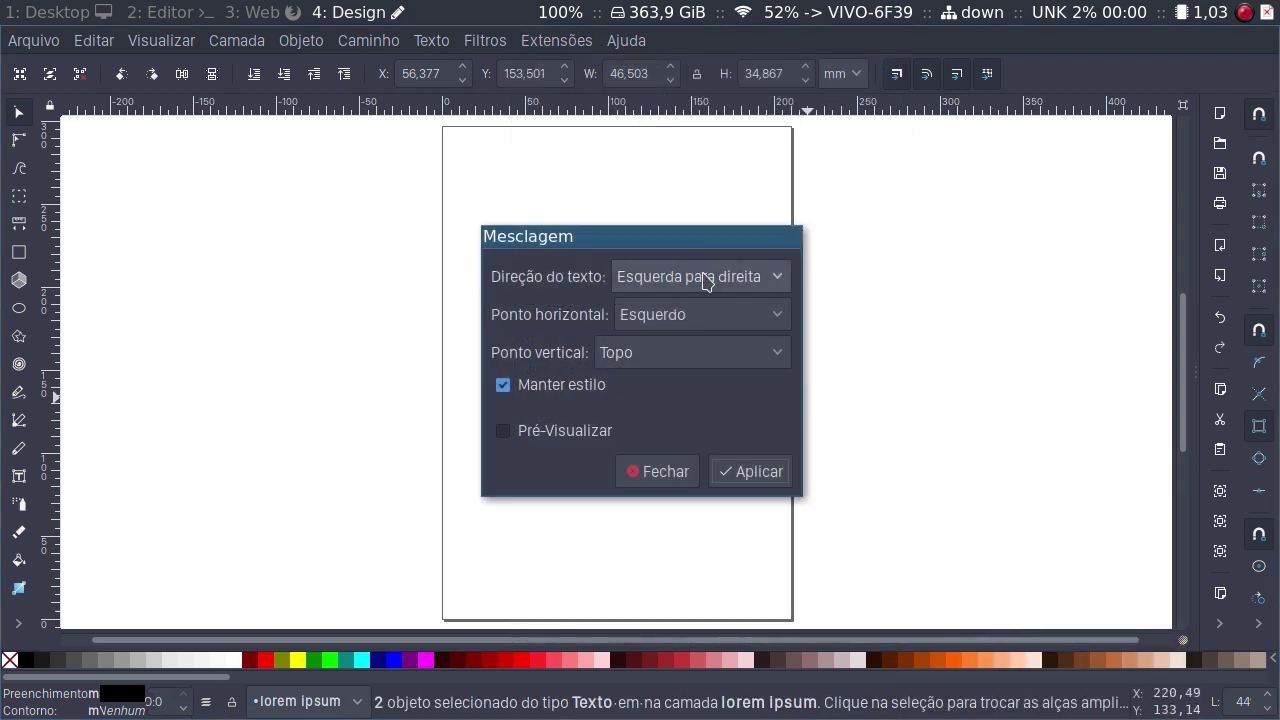
{"action": "left_click_drag", "start_coordinate": [712, 230], "coordinate": [985, 218]}
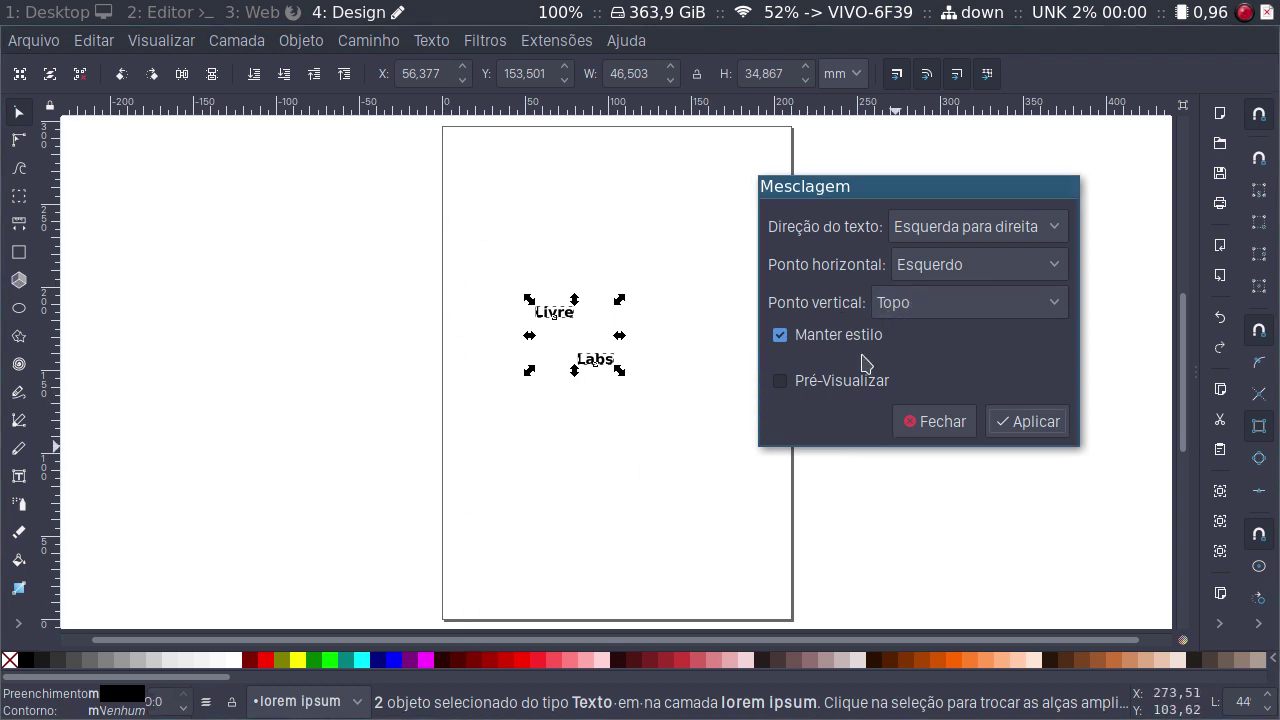
{"action": "left_click", "coordinate": [1038, 430]}
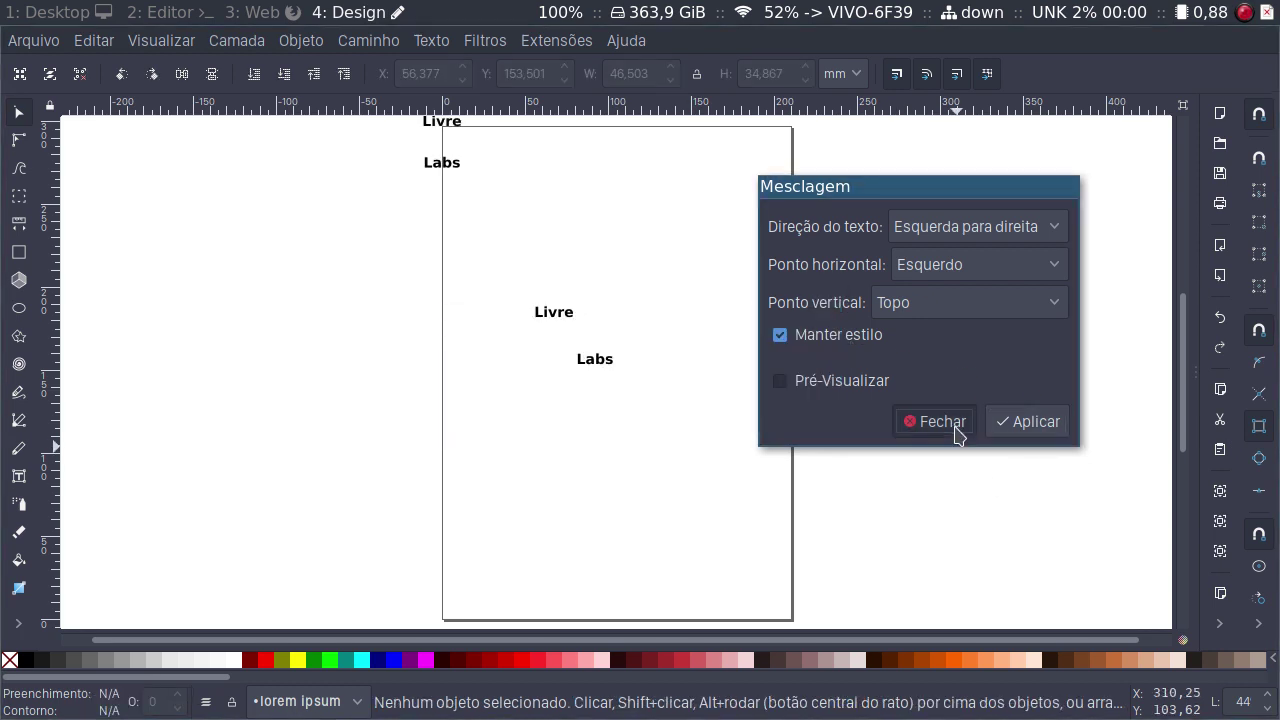
Close Mesclagem, rearrange the original words, and select the merged text block.
{"action": "left_click", "coordinate": [955, 428]}
{"action": "left_click", "coordinate": [566, 318]}
{"action": "mouse_move", "coordinate": [566, 318]}
{"action": "left_mouse_down"}
{"action": "mouse_move", "coordinate": [519, 351]}
{"action": "mouse_move", "coordinate": [632, 345]}
{"action": "left_mouse_up"}
{"action": "left_click", "coordinate": [529, 251]}
{"action": "scroll", "coordinate": [570, 270], "scroll_direction": "up", "scroll_amount": 2}
{"action": "scroll", "coordinate": [570, 270], "scroll_direction": "left", "scroll_amount": 1}
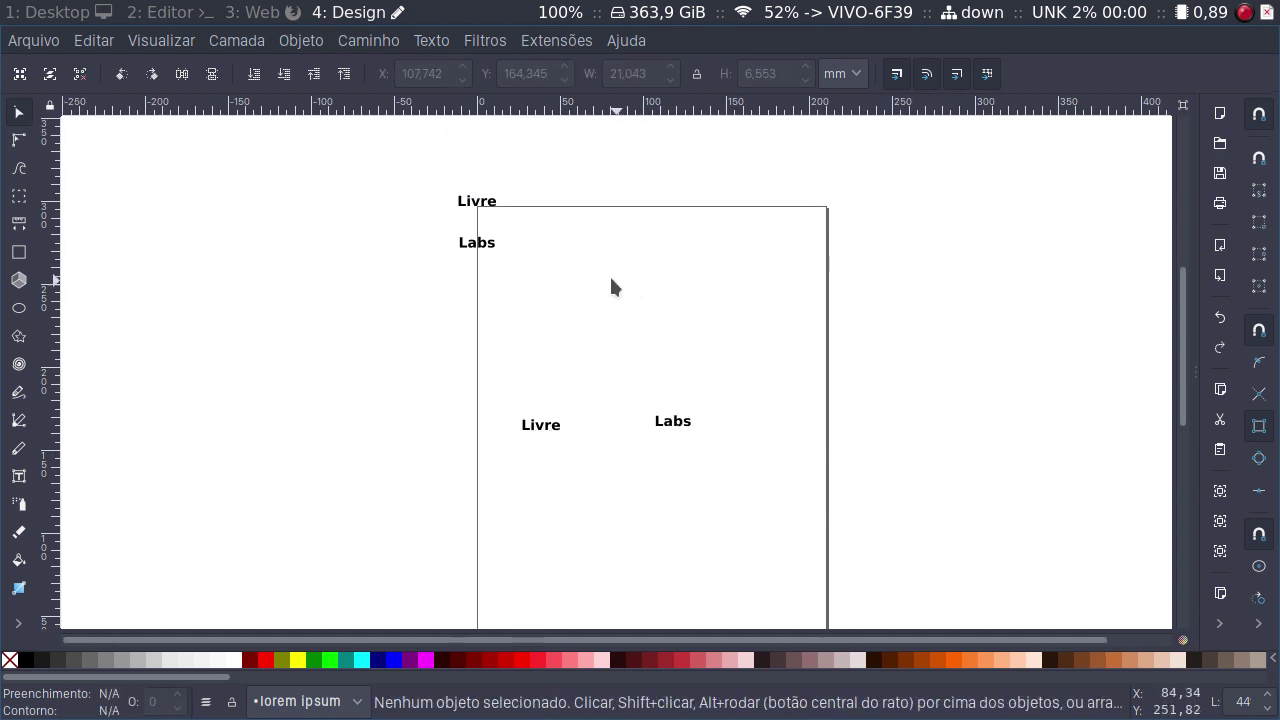
{"action": "mouse_move", "coordinate": [475, 197]}
{"action": "left_mouse_down"}
{"action": "mouse_move", "coordinate": [535, 226]}
{"action": "mouse_move", "coordinate": [486, 214]}
{"action": "mouse_move", "coordinate": [517, 238]}
{"action": "left_mouse_up"}
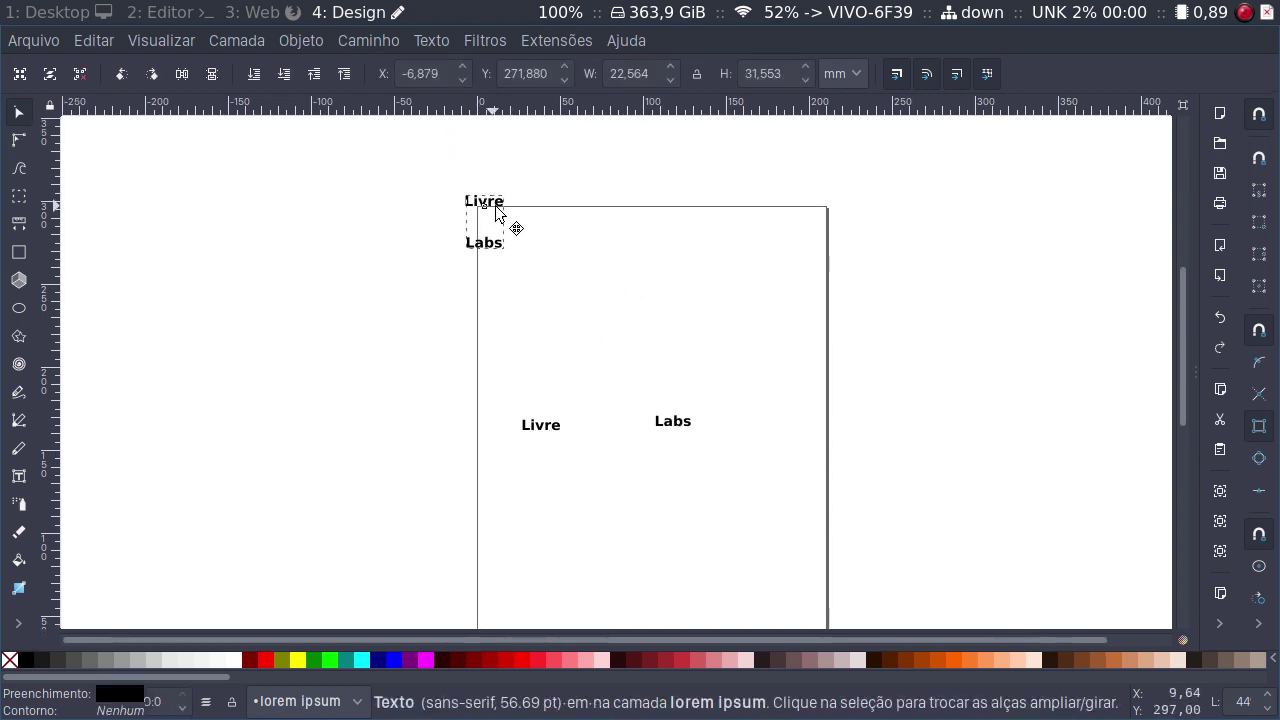
Join the merged text into one line 'Livre Labs' and move it into the page's top-left corner.
{"action": "key", "text": "t"}
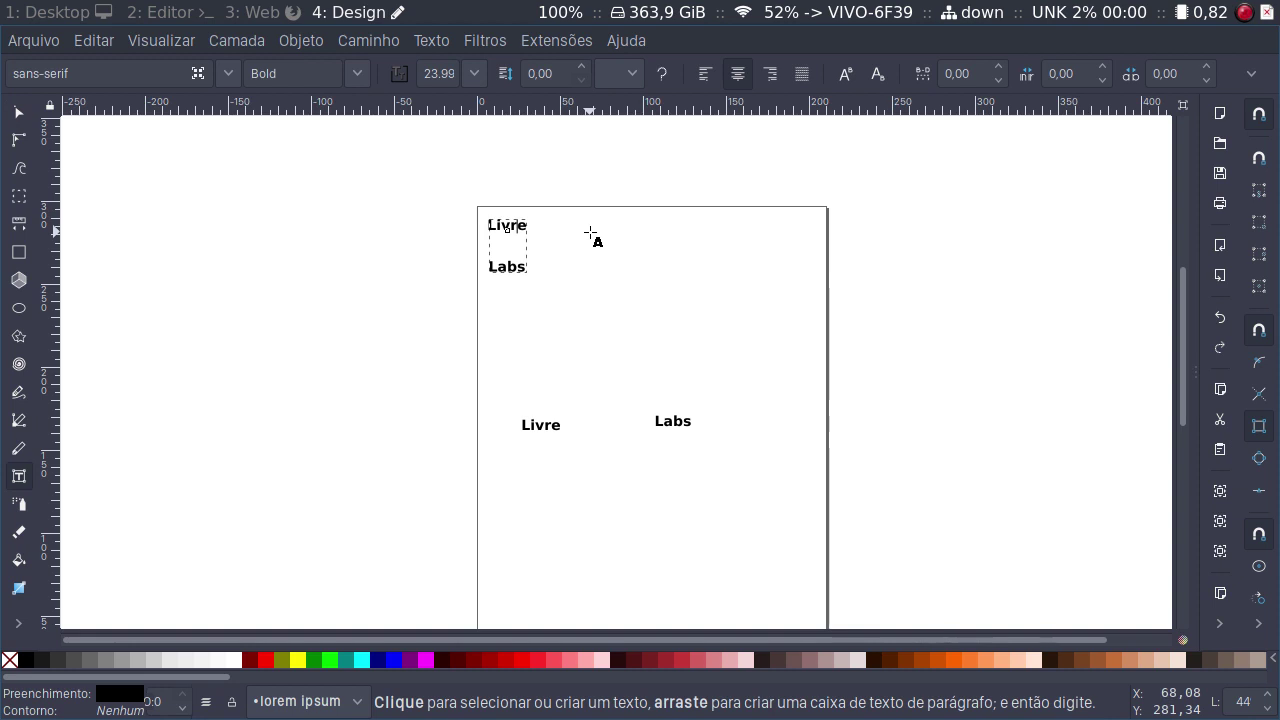
{"action": "key", "text": "End"}
{"action": "key", "text": "Delete"}
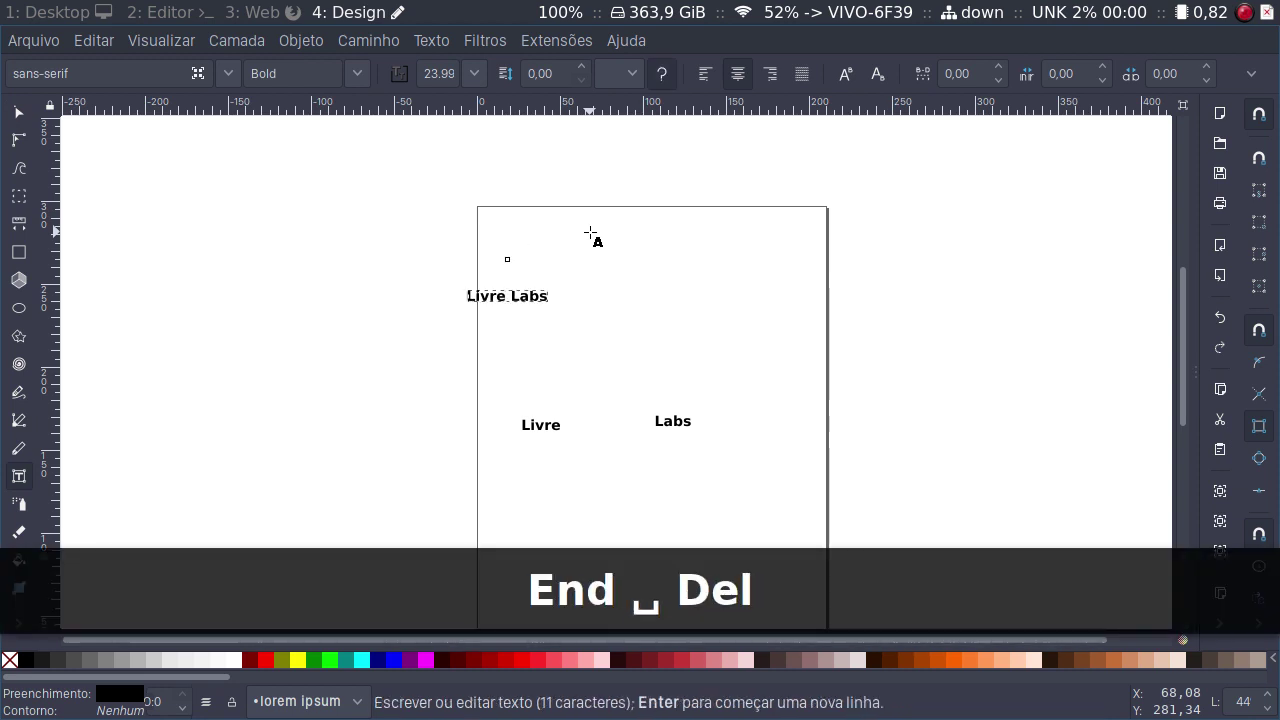
{"action": "key", "text": "Home"}
{"action": "key", "text": "BackSpace"}
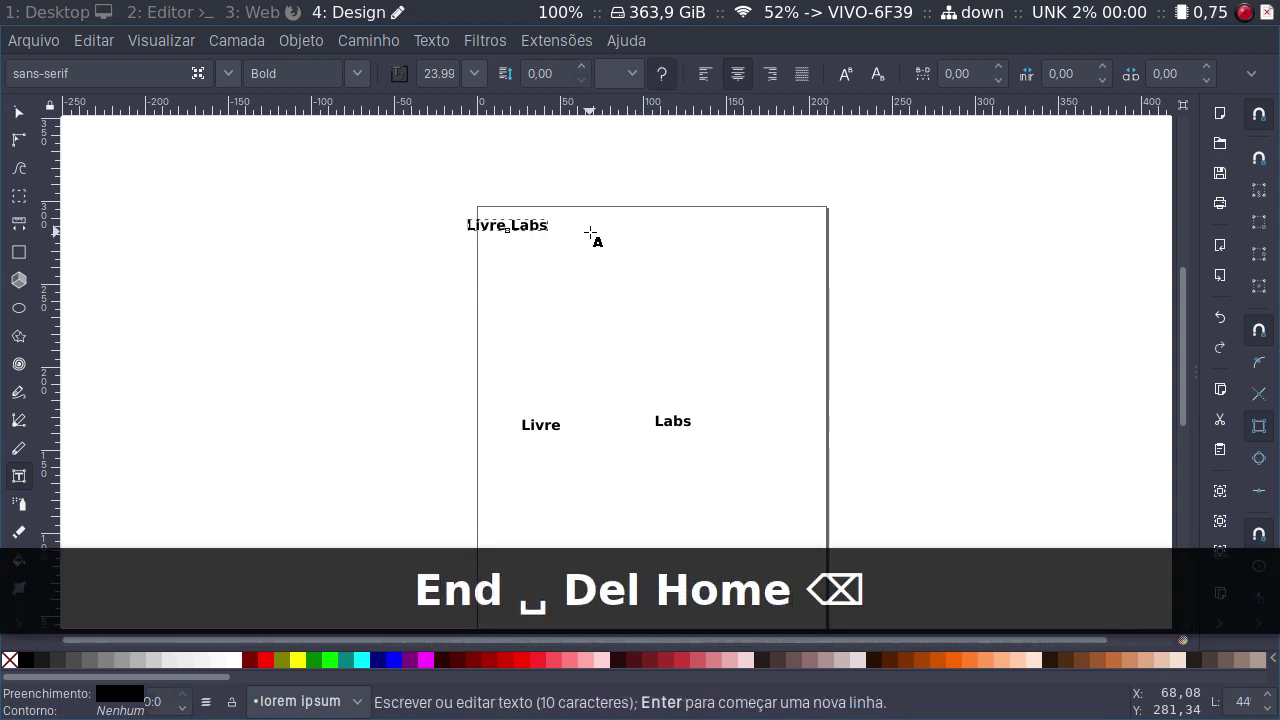
{"action": "key", "text": "End"}
{"action": "key", "text": "Delete"}
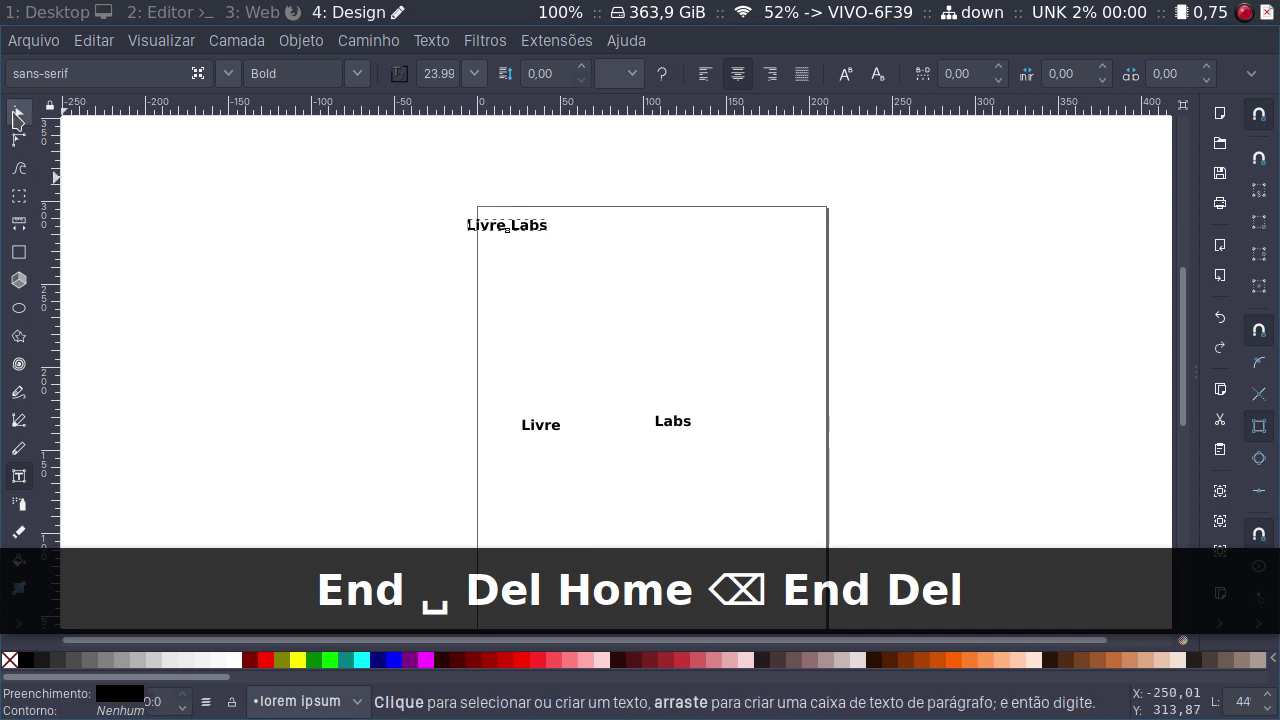
{"action": "left_click", "coordinate": [18, 112]}
{"action": "left_click", "coordinate": [508, 237]}
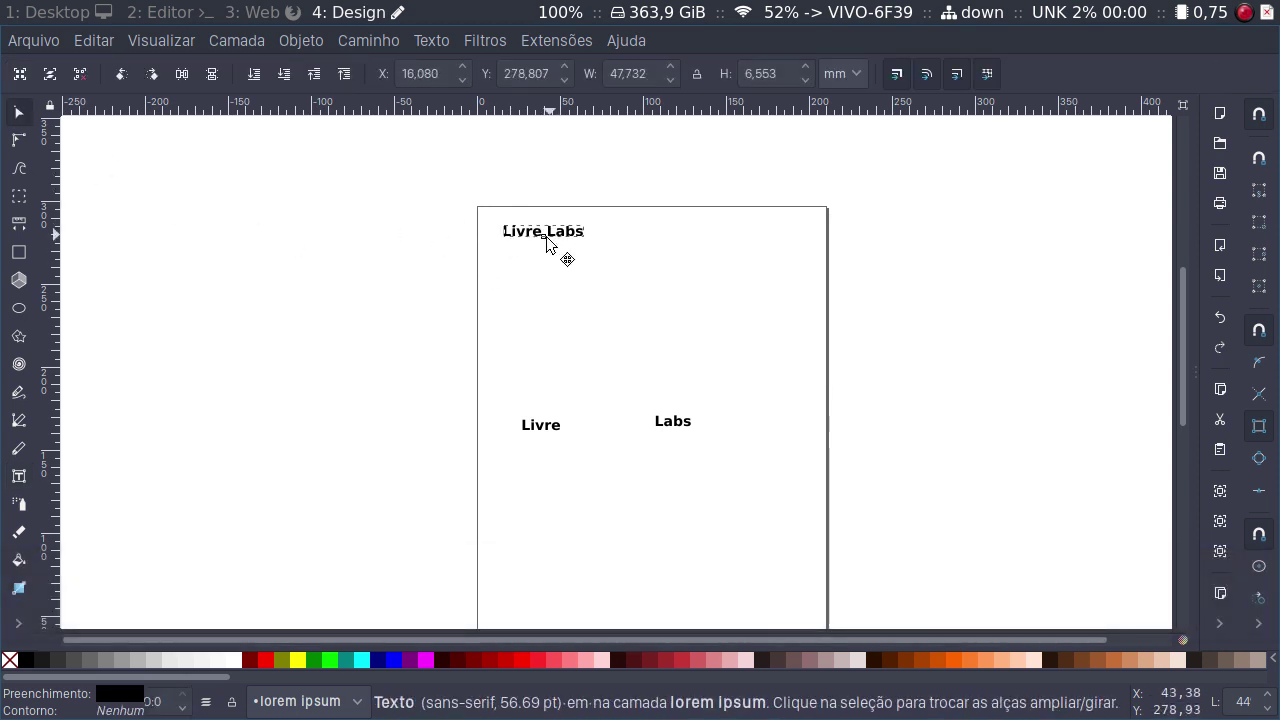
{"action": "left_click_drag", "start_coordinate": [518, 235], "coordinate": [537, 240]}
{"action": "left_click", "coordinate": [638, 272]}
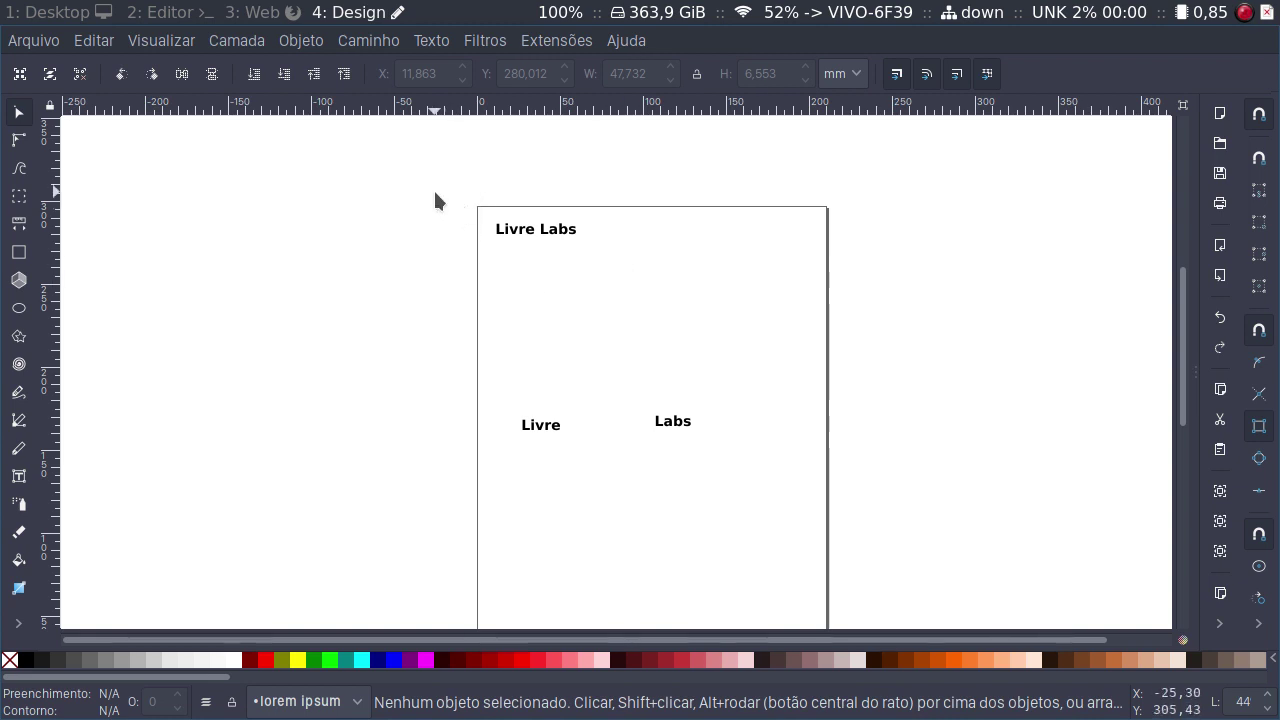
Delete all three text objects and centre the page in view.
{"action": "left_click_drag", "start_coordinate": [435, 200], "coordinate": [777, 527]}
{"action": "key", "text": "Delete"}
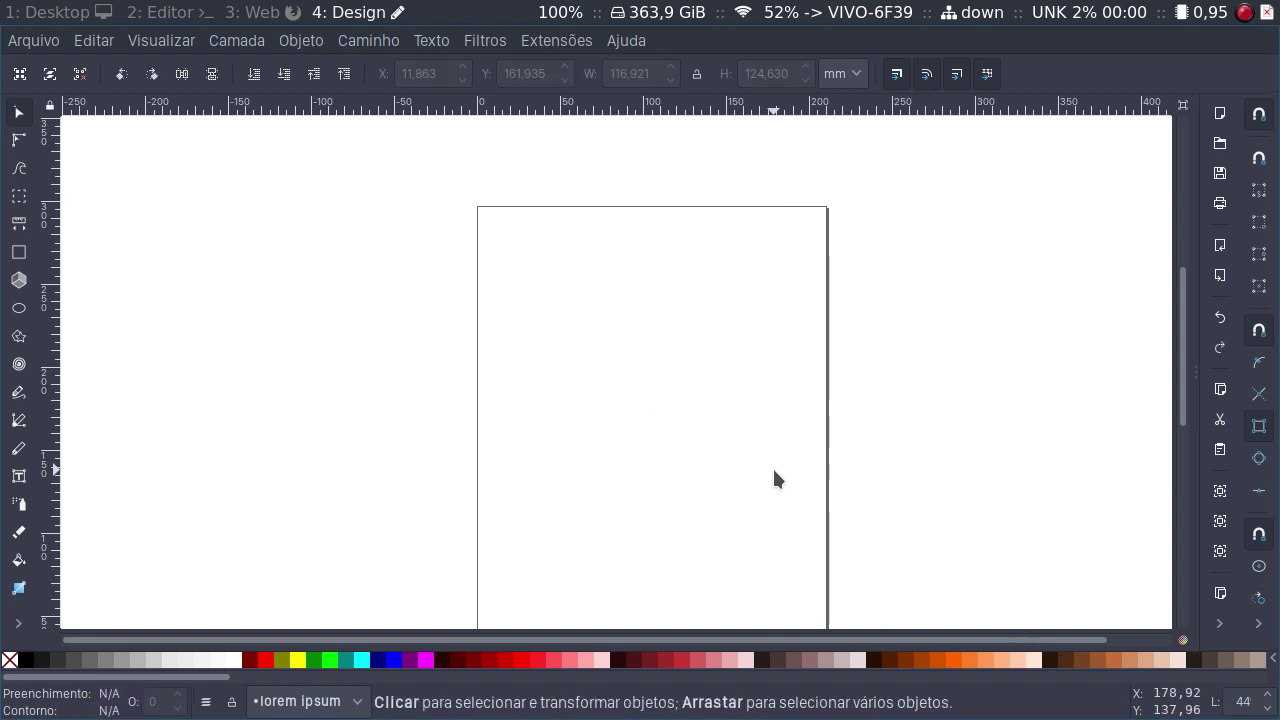
{"action": "key", "text": "5"}
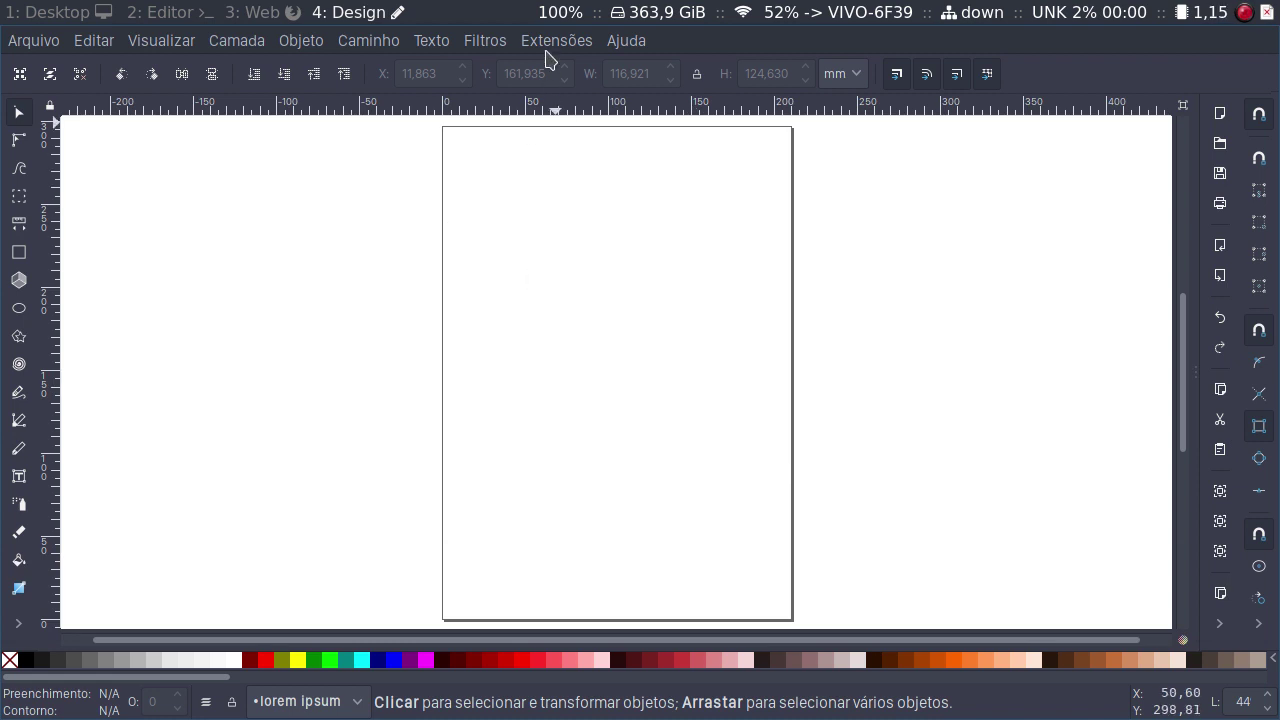
Generate Lorem ipsum text: 3 paragraphs, 12 sentences each, fluctuation 2.
{"action": "left_click", "coordinate": [554, 41]}
{"action": "mouse_move", "coordinate": [700, 535]}
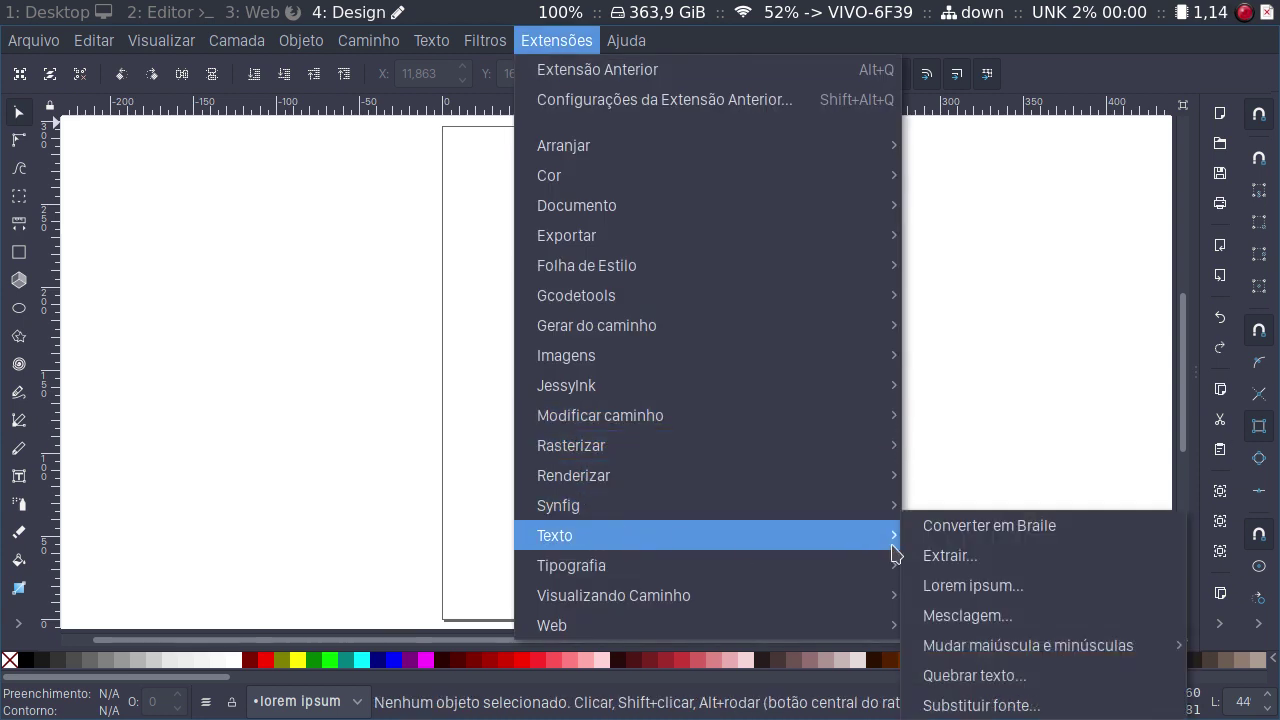
{"action": "left_click", "coordinate": [977, 598]}
{"action": "left_click_drag", "start_coordinate": [692, 222], "coordinate": [1025, 138]}
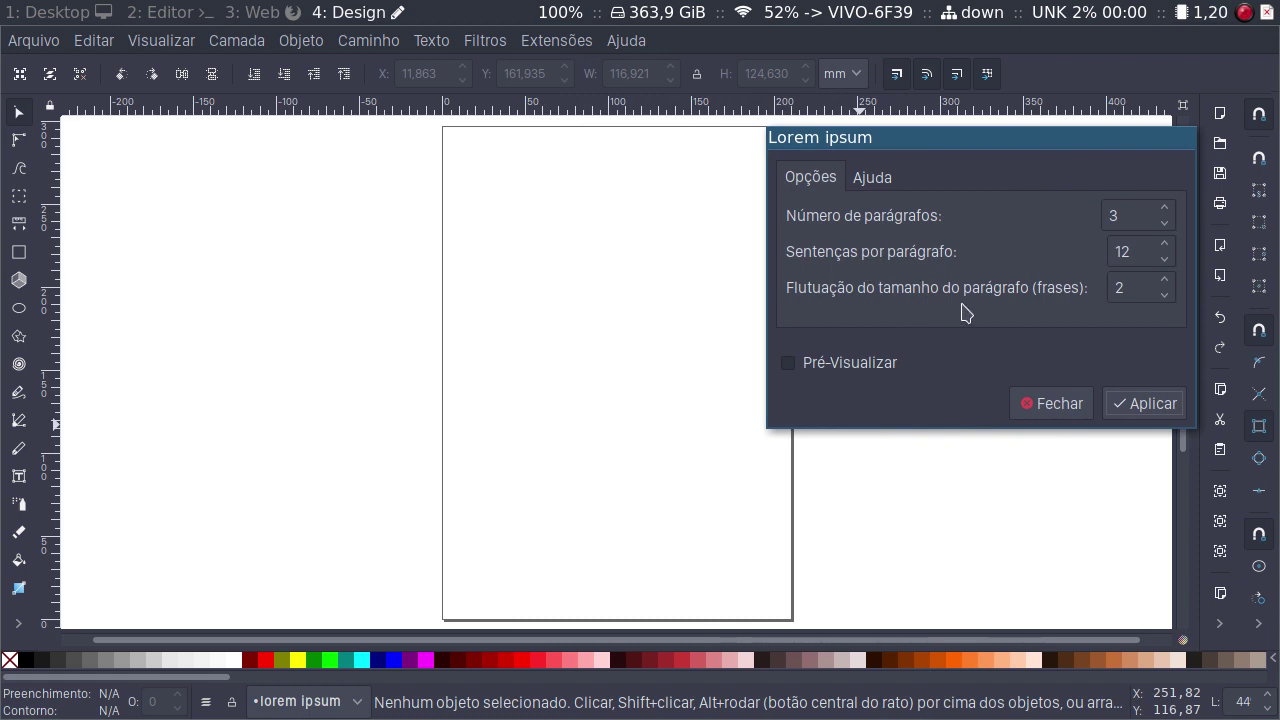
{"action": "left_click", "coordinate": [1130, 404]}
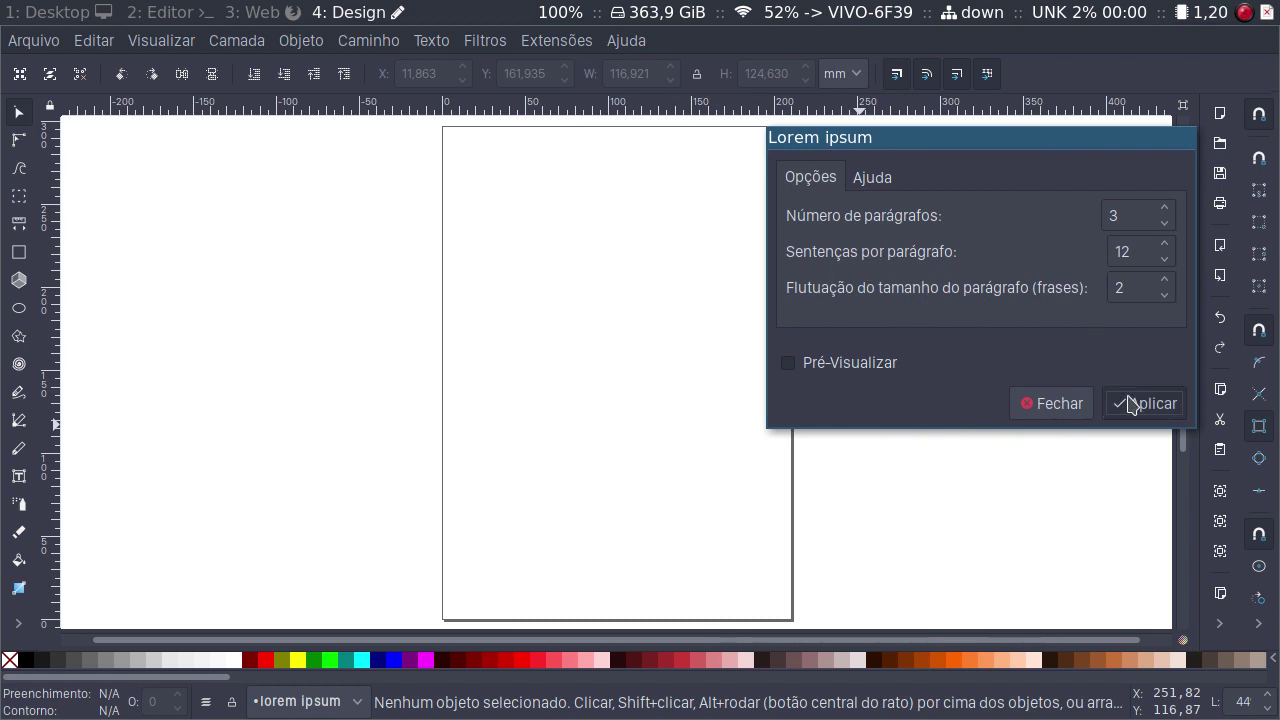
Close the Lorem ipsum dialog, select the flowed text, and undo an accidental rescale.
{"action": "left_click", "coordinate": [1052, 406]}
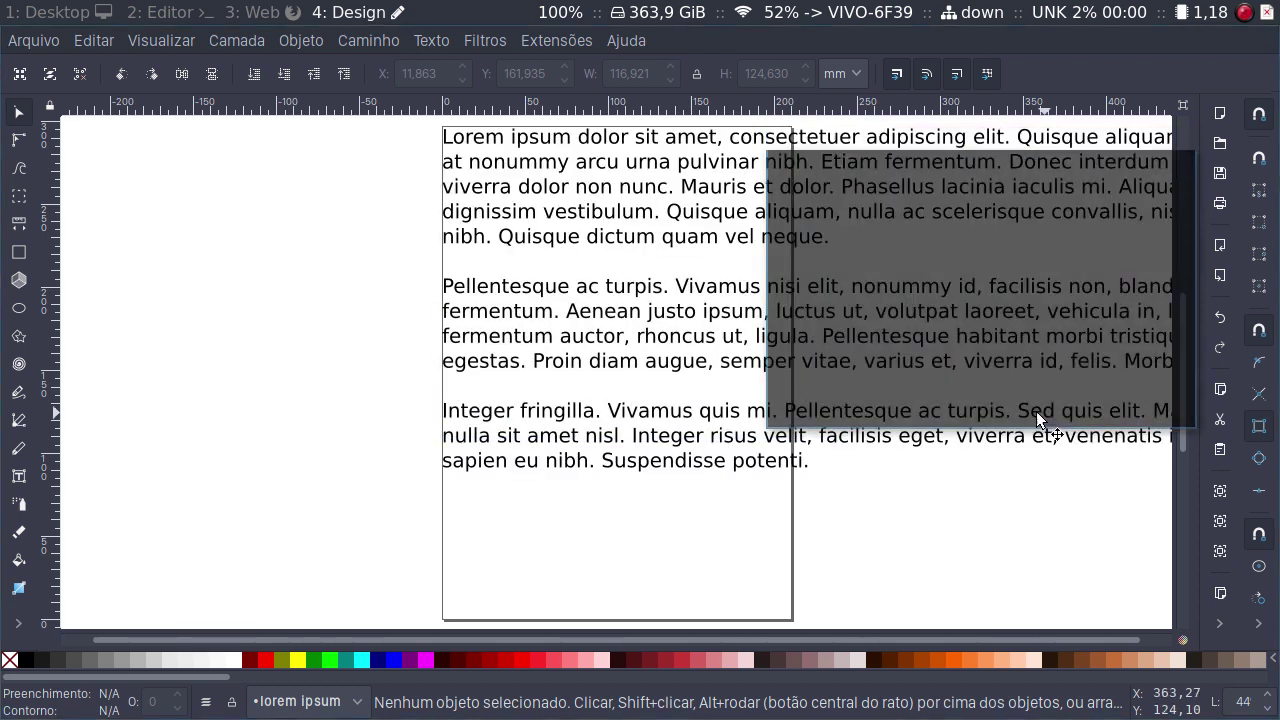
{"action": "key", "text": "4"}
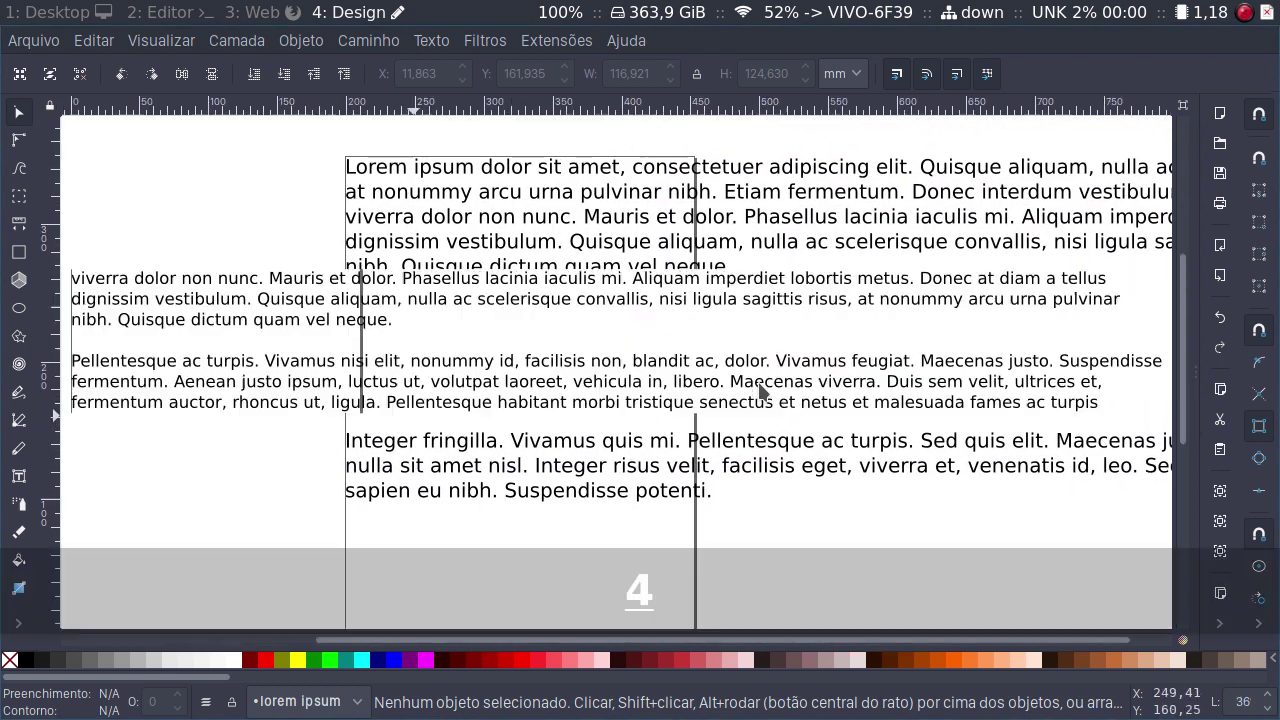
{"action": "scroll", "coordinate": [740, 222], "scroll_direction": "up", "scroll_amount": 1}
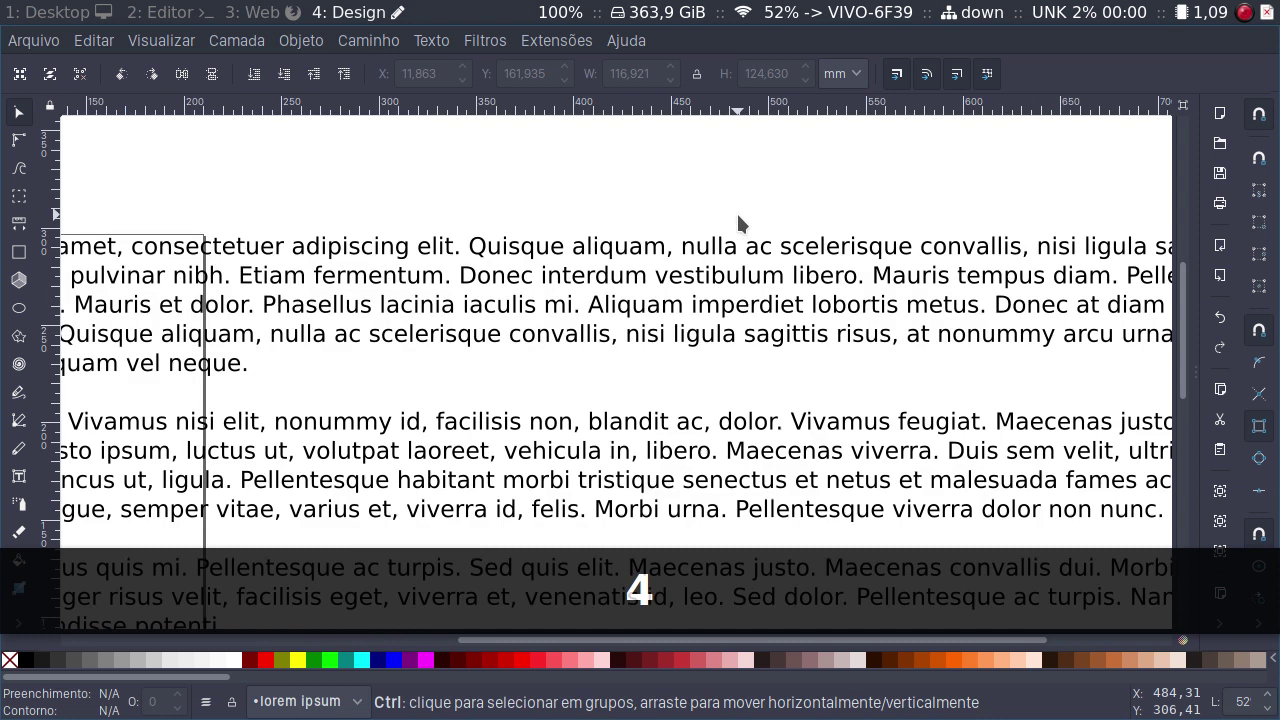
{"action": "scroll", "coordinate": [740, 222], "scroll_direction": "down", "scroll_amount": 2}
{"action": "scroll", "coordinate": [740, 222], "scroll_direction": "down", "scroll_amount": 1}
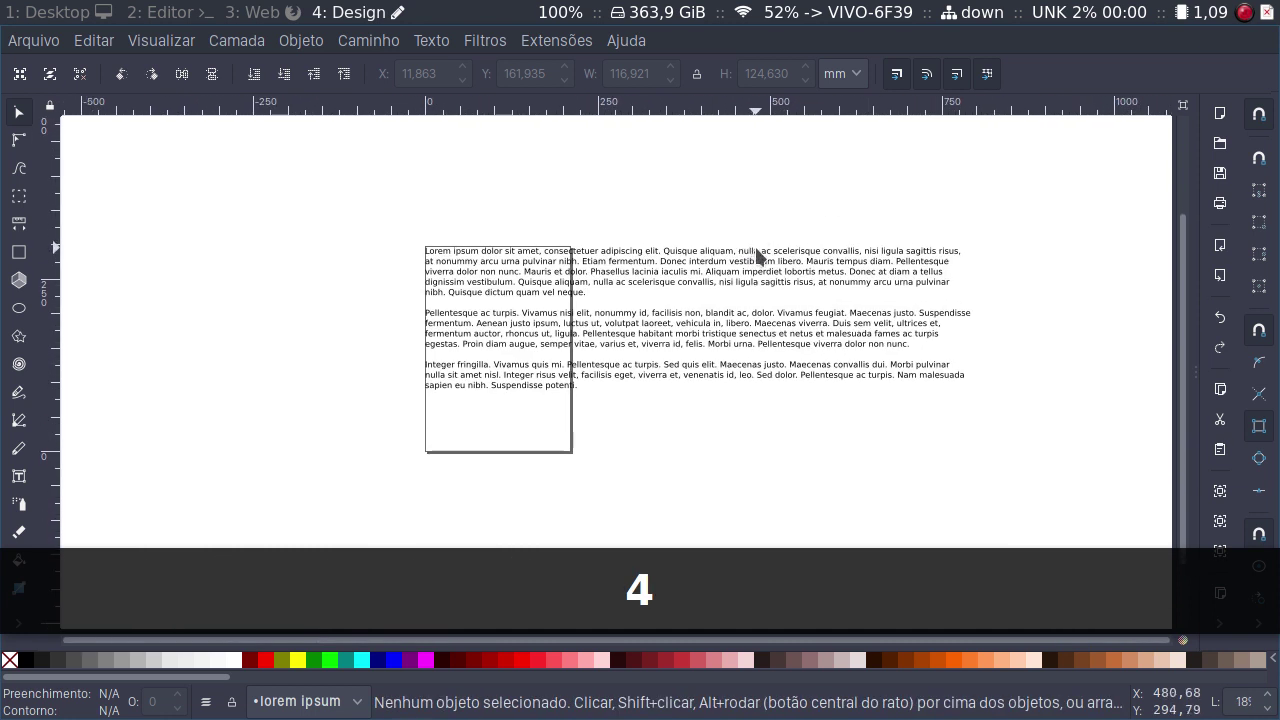
{"action": "left_click", "coordinate": [786, 292]}
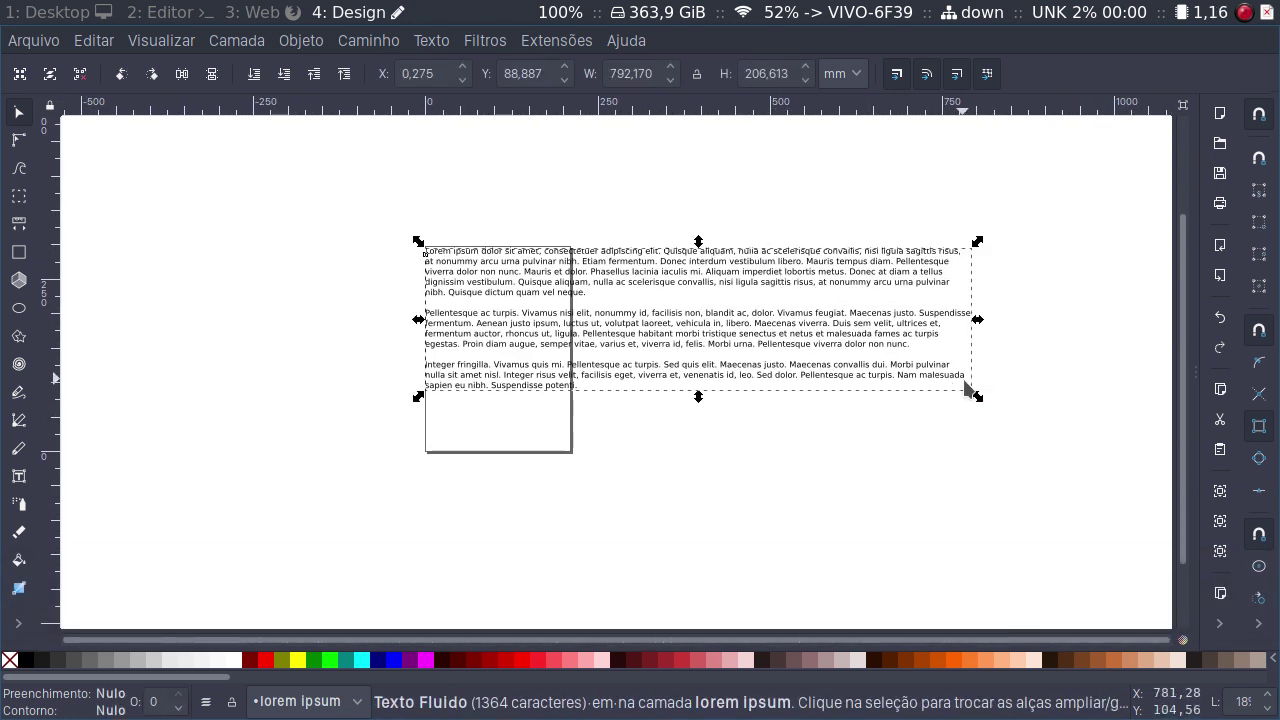
{"action": "mouse_move", "coordinate": [978, 398]}
{"action": "left_mouse_down"}
{"action": "mouse_move", "coordinate": [733, 440]}
{"action": "mouse_move", "coordinate": [786, 451]}
{"action": "left_mouse_up"}
{"action": "key", "text": "ctrl+z"}
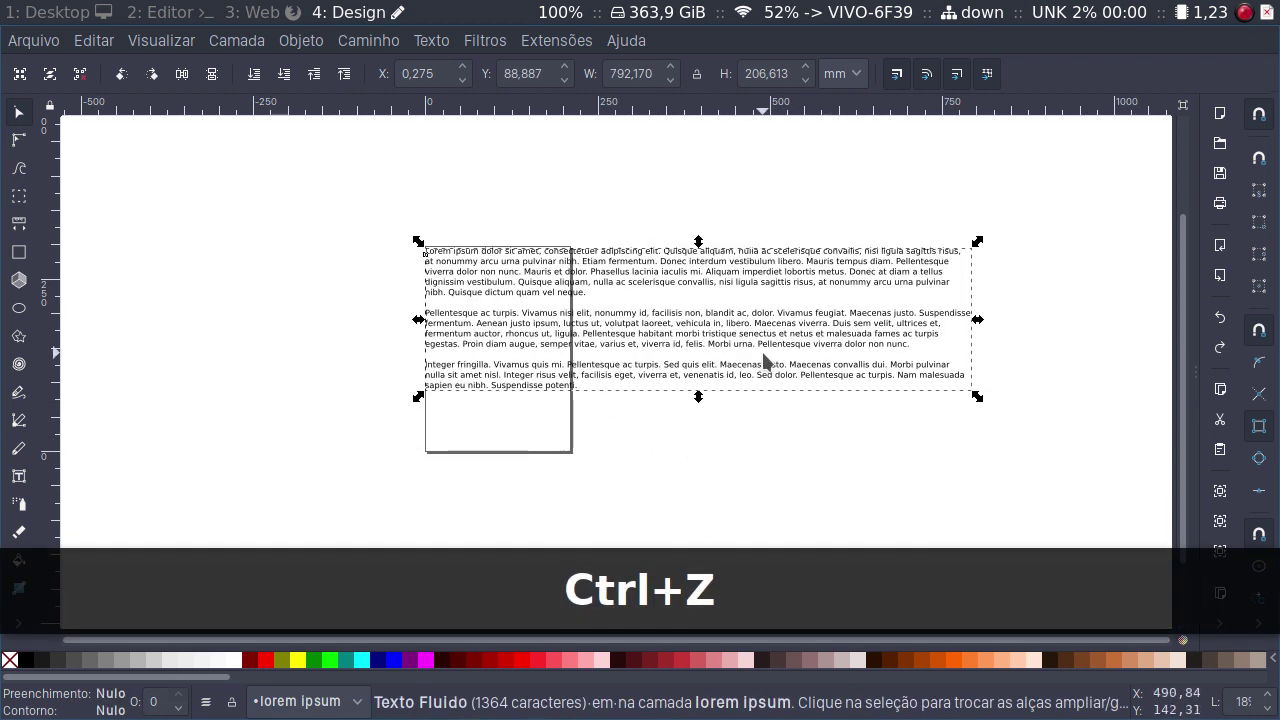
Drag the flowed-text frame's corner inward to narrow it to about page width.
{"action": "key", "text": "t"}
{"action": "scroll", "coordinate": [966, 372], "scroll_direction": "down", "scroll_amount": 4}
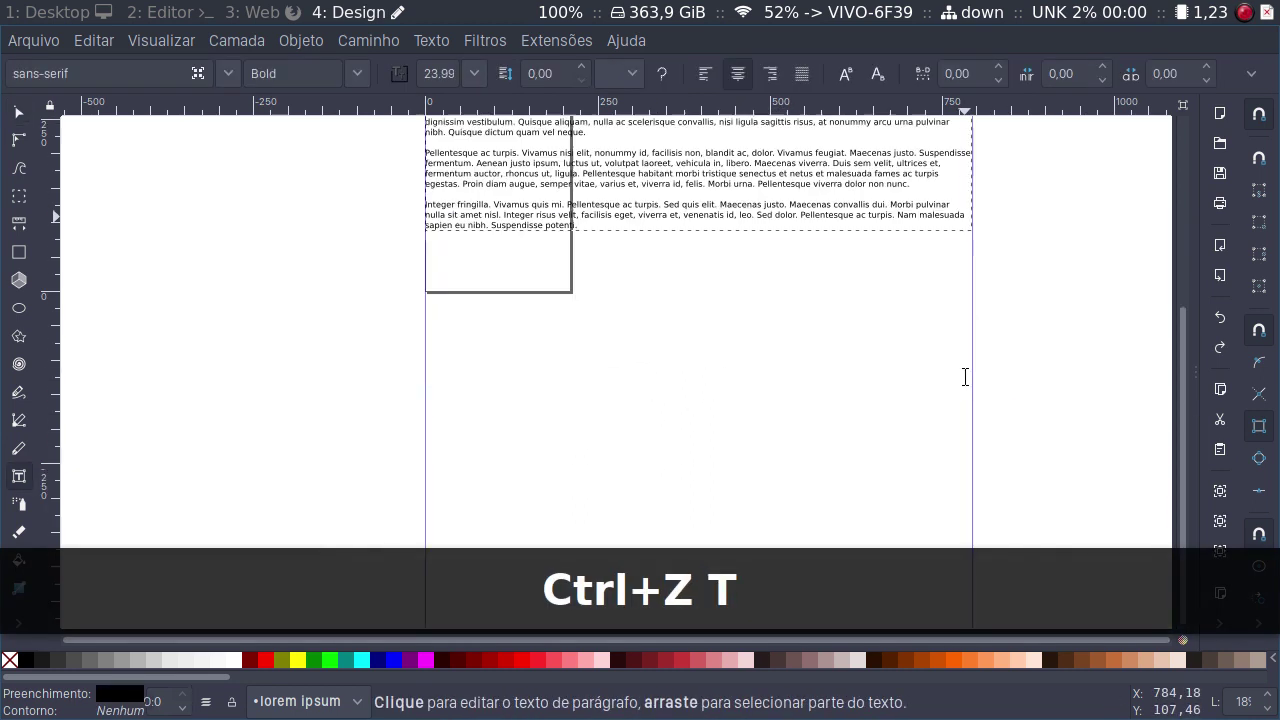
{"action": "scroll", "coordinate": [965, 376], "scroll_direction": "down", "scroll_amount": 4}
{"action": "scroll", "coordinate": [965, 376], "scroll_direction": "down", "scroll_amount": 2}
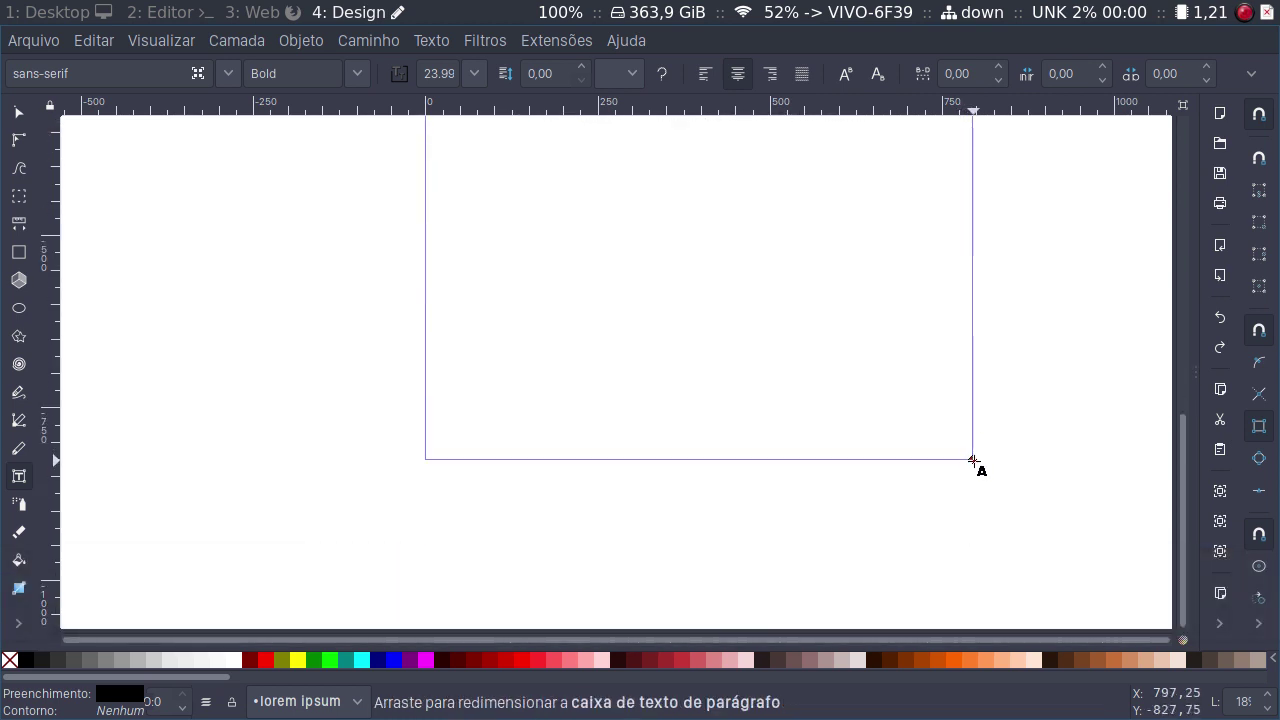
{"action": "left_click_drag", "start_coordinate": [973, 460], "coordinate": [932, 163]}
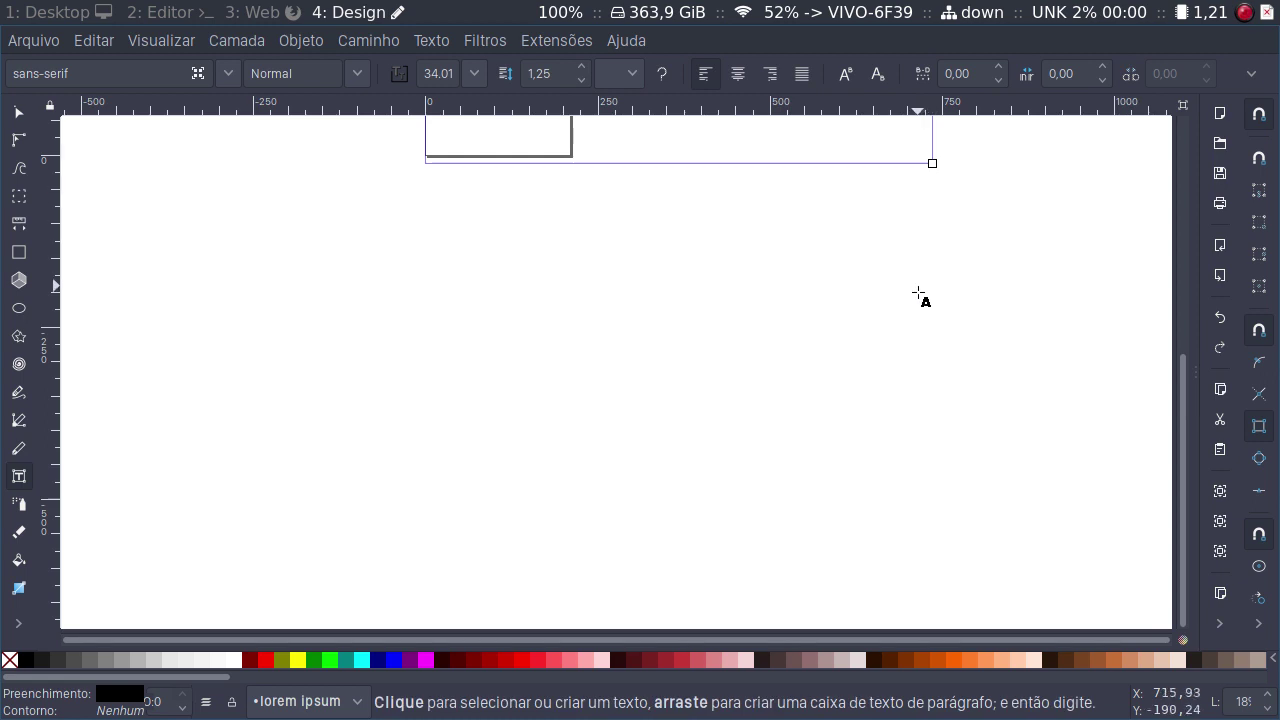
{"action": "scroll", "coordinate": [918, 295], "scroll_direction": "up", "scroll_amount": 3}
{"action": "scroll", "coordinate": [917, 306], "scroll_direction": "up", "scroll_amount": 3}
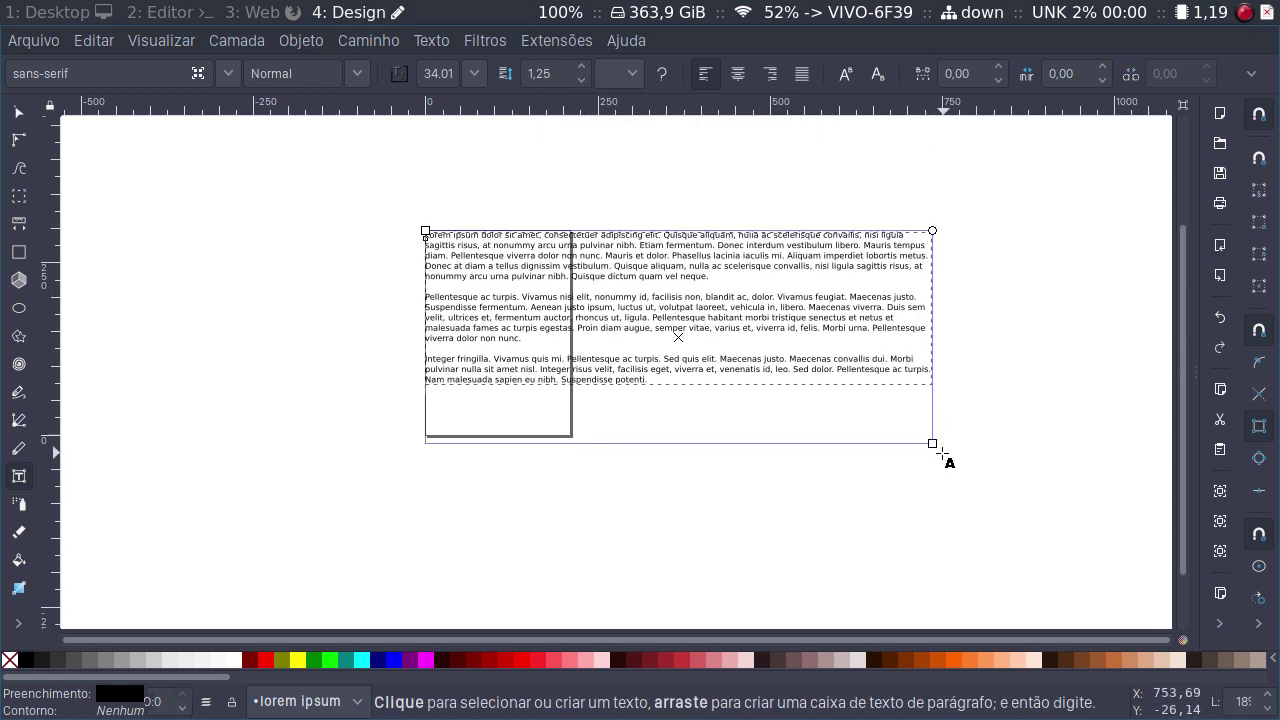
{"action": "mouse_move", "coordinate": [942, 453]}
{"action": "left_mouse_down"}
{"action": "mouse_move", "coordinate": [660, 437]}
{"action": "mouse_move", "coordinate": [601, 587]}
{"action": "mouse_move", "coordinate": [636, 560]}
{"action": "mouse_move", "coordinate": [737, 560]}
{"action": "mouse_move", "coordinate": [720, 531]}
{"action": "mouse_move", "coordinate": [703, 531]}
{"action": "mouse_move", "coordinate": [705, 512]}
{"action": "left_mouse_up"}
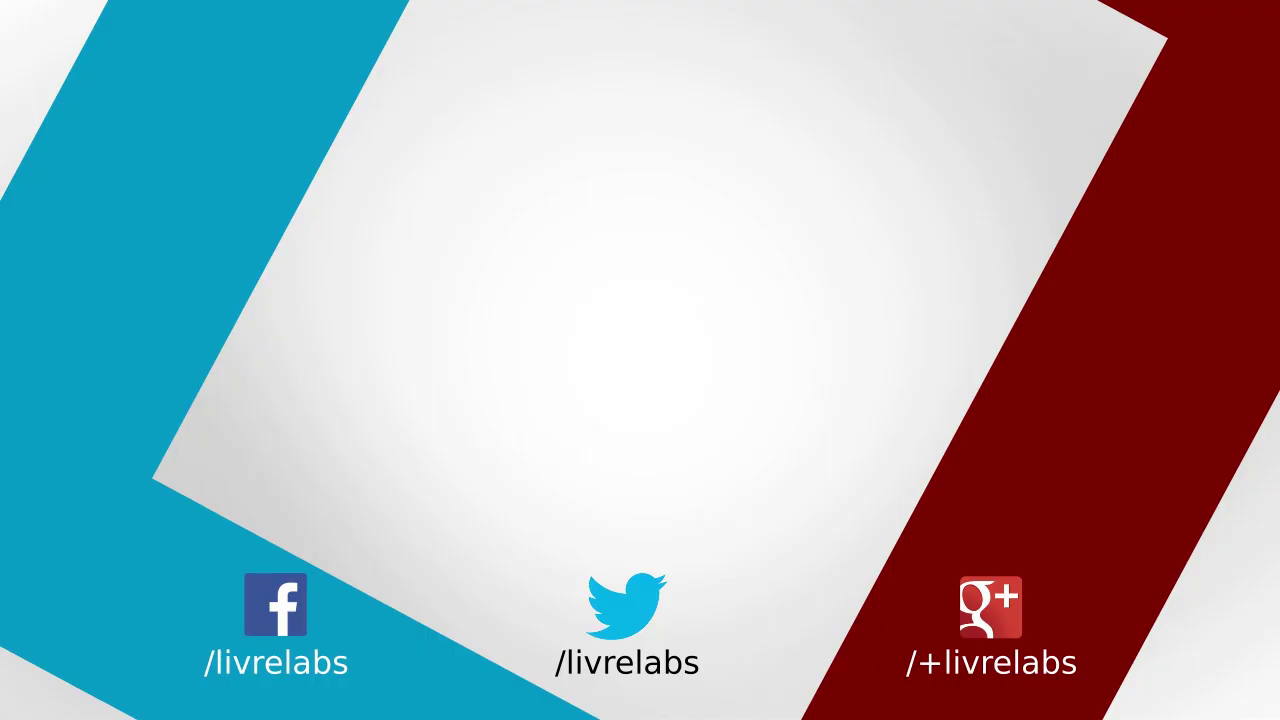